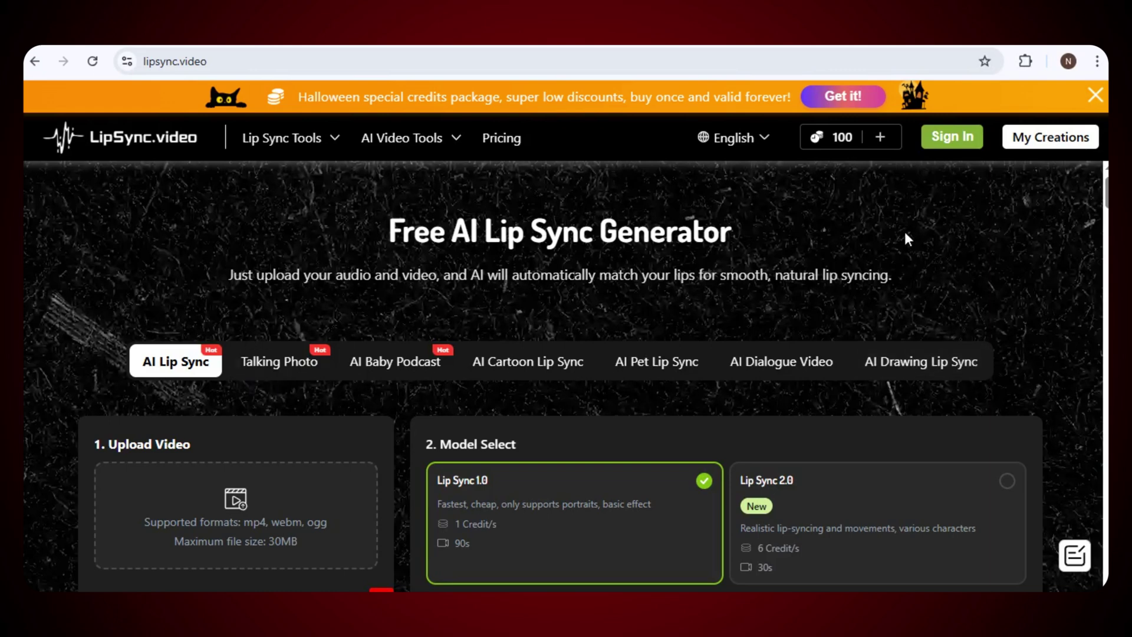
Step: Sign in and show the 500-credit login bonus lifting the balance from 100 to 1500
left_click(946, 141)
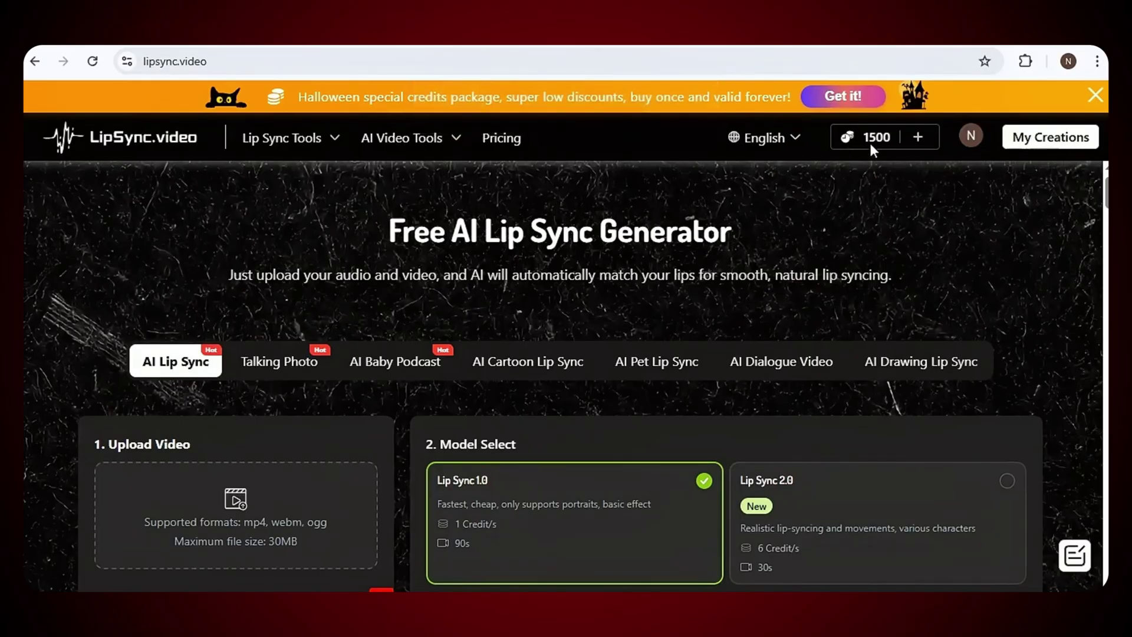
mouse_move(872, 137)
left_click_drag(924, 175, 841, 171)
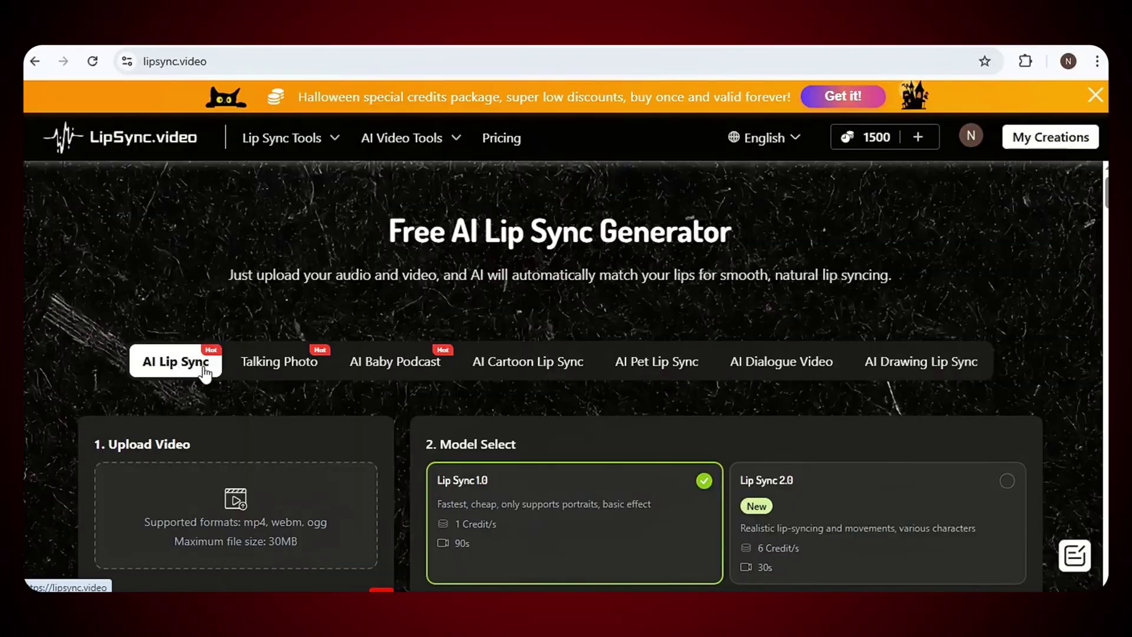
Step: Open the full Sample Avatars gallery and browse to the Halloween witch avatar
scroll(186, 368, "down", 2)
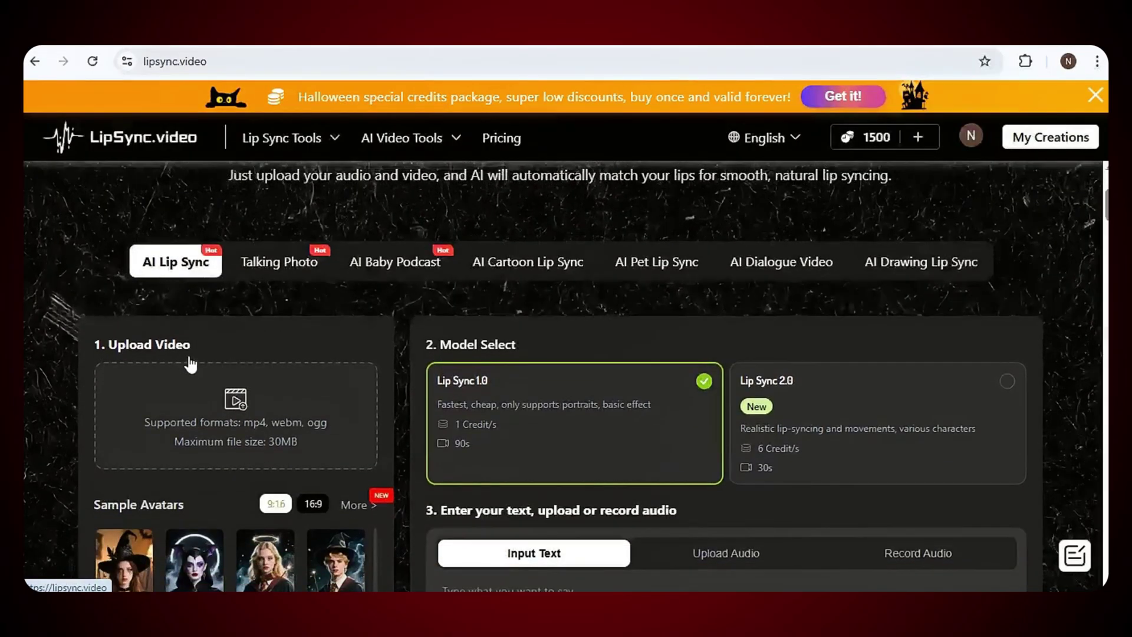
scroll(188, 362, "down", 1)
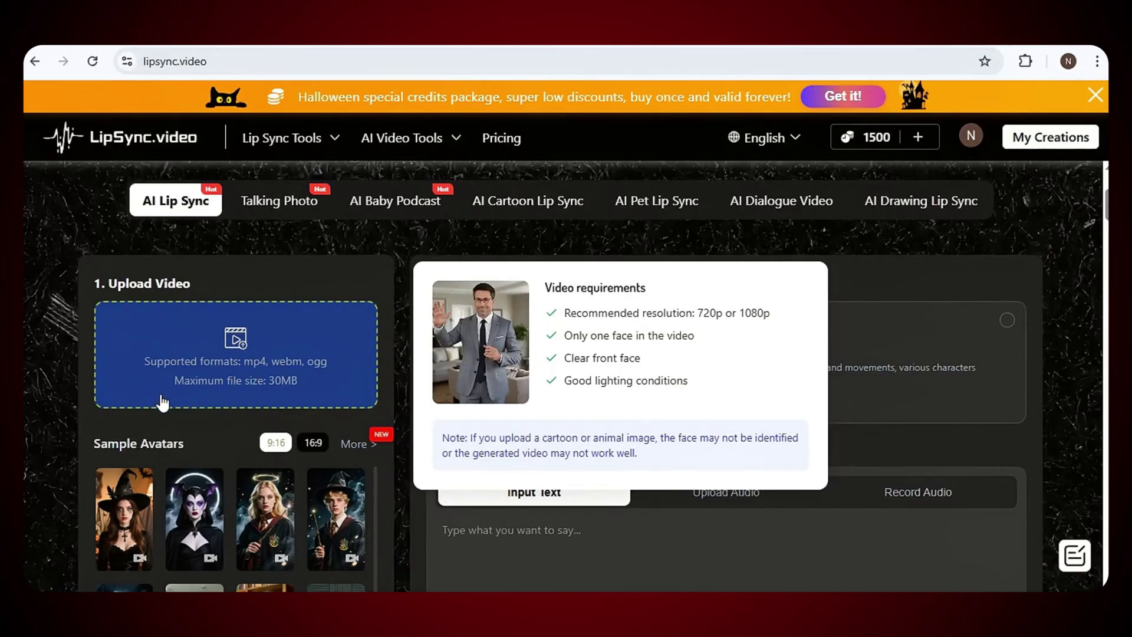
left_click_drag(193, 440, 83, 441)
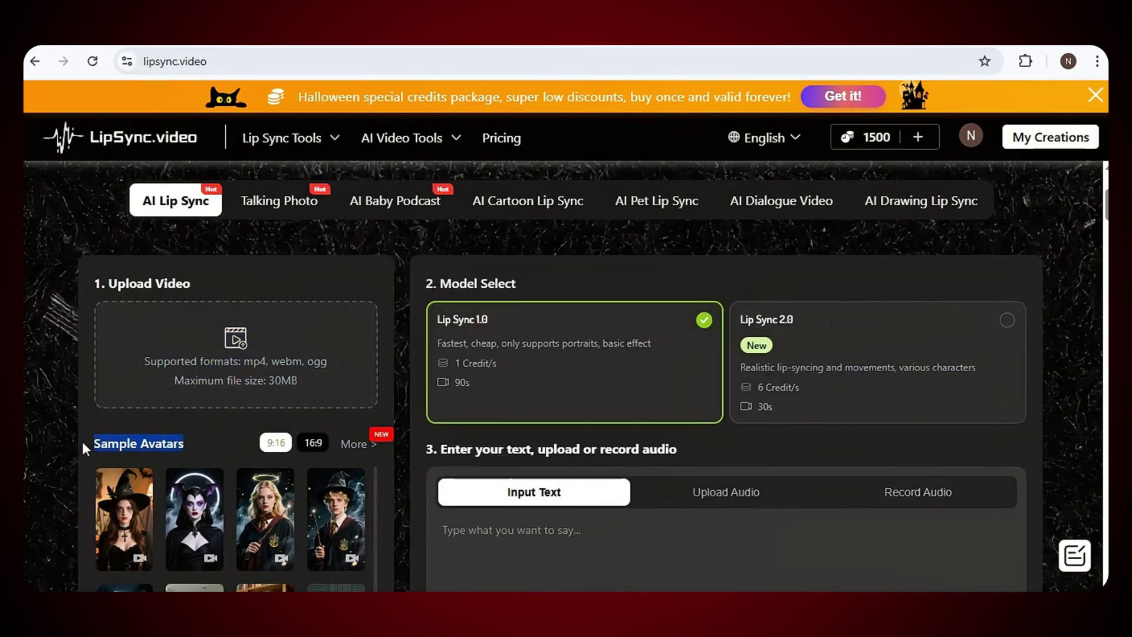
left_click(370, 450)
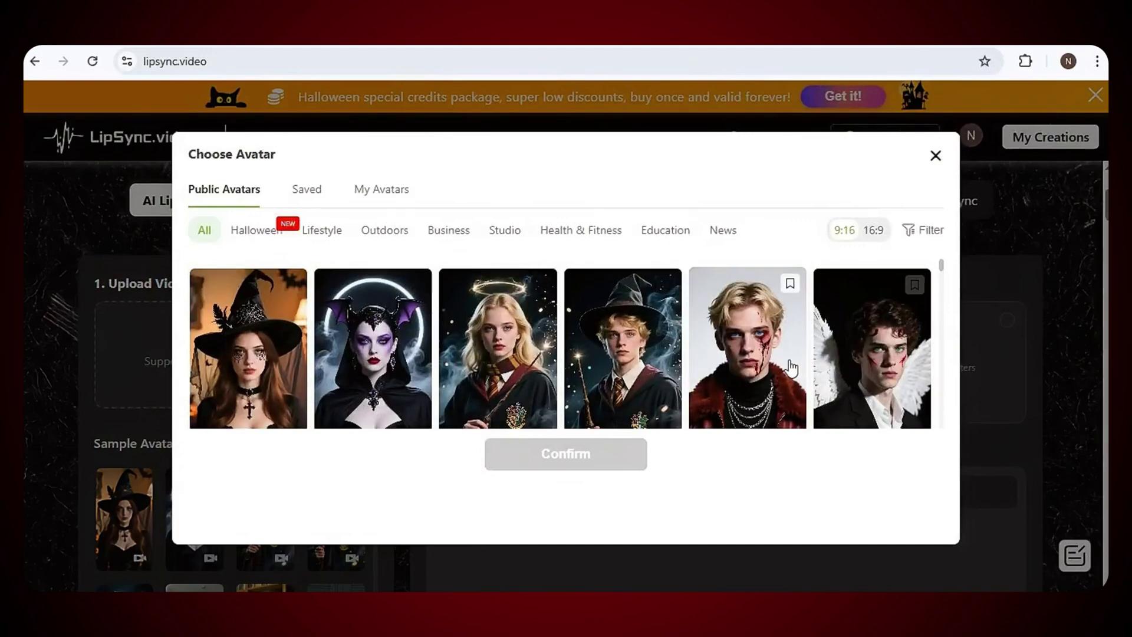
scroll(663, 354, "down", 2)
scroll(663, 354, "down", 1)
scroll(663, 354, "down", 1)
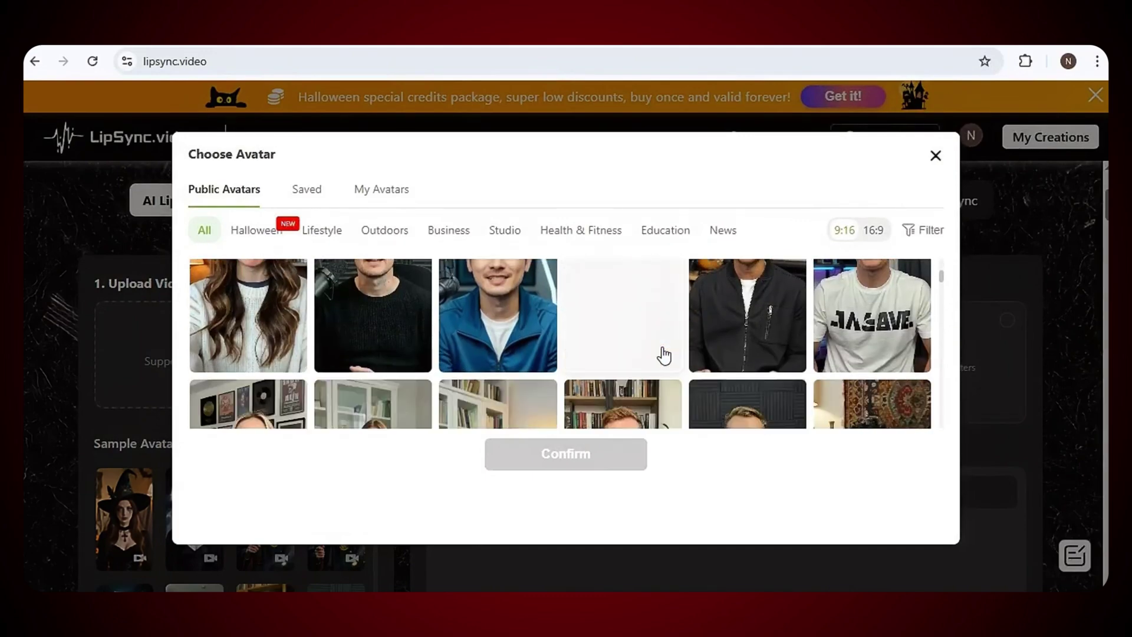
scroll(663, 354, "down", 1)
scroll(665, 355, "down", 2)
scroll(664, 354, "down", 2)
scroll(665, 354, "down", 1)
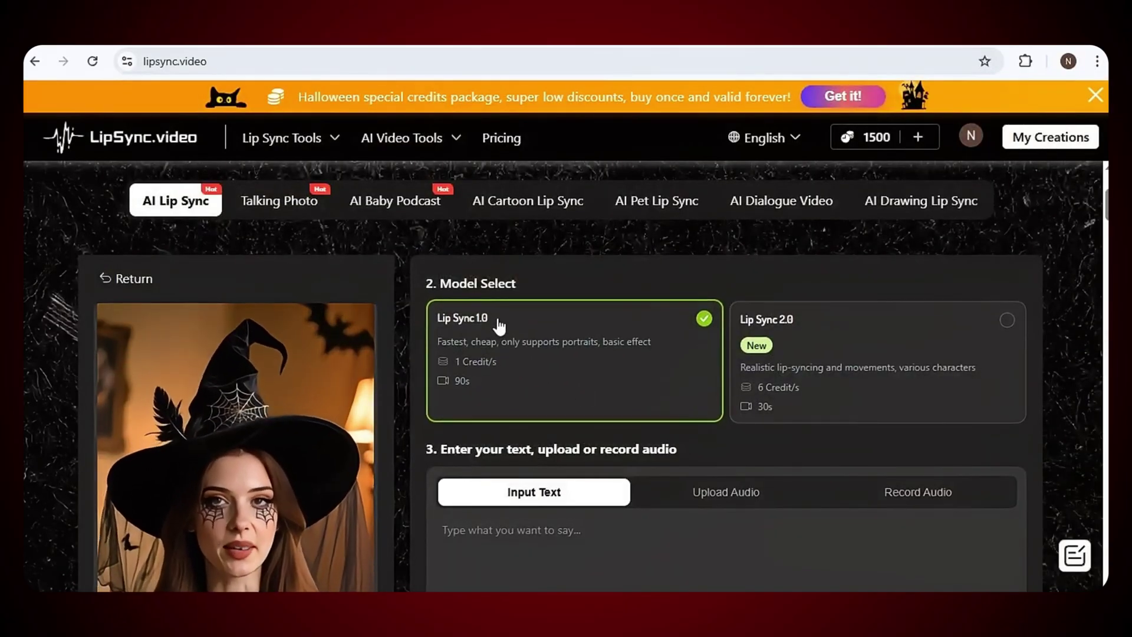
Step: Choose the Lip Sync 2.0 model card in place of Lip Sync 1.0
left_click_drag(490, 319, 436, 319)
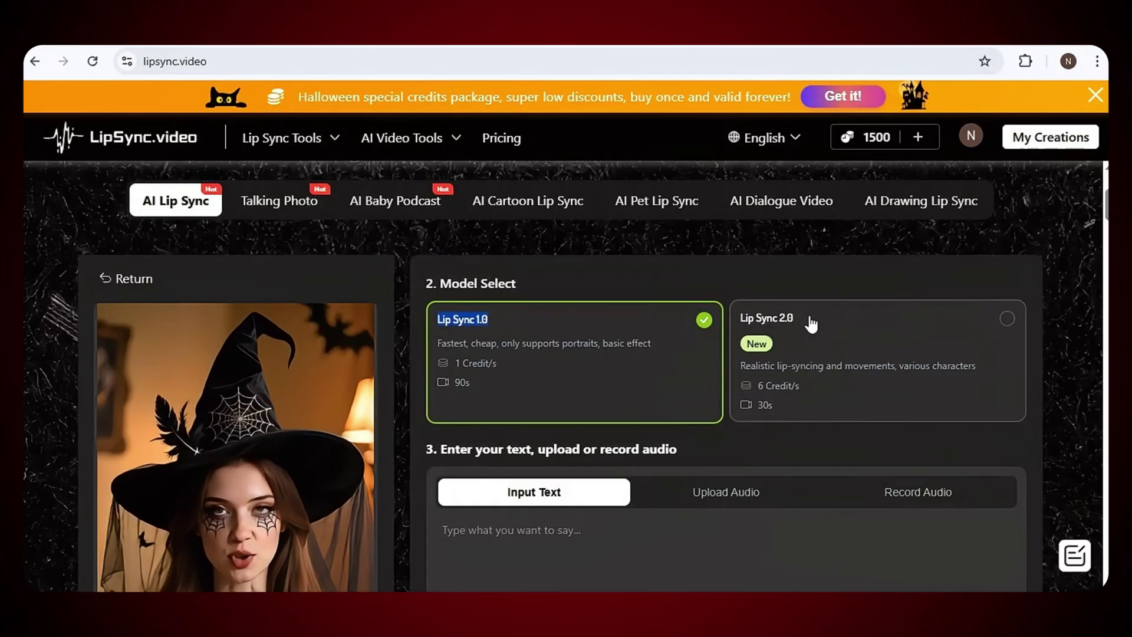
left_click_drag(802, 319, 741, 319)
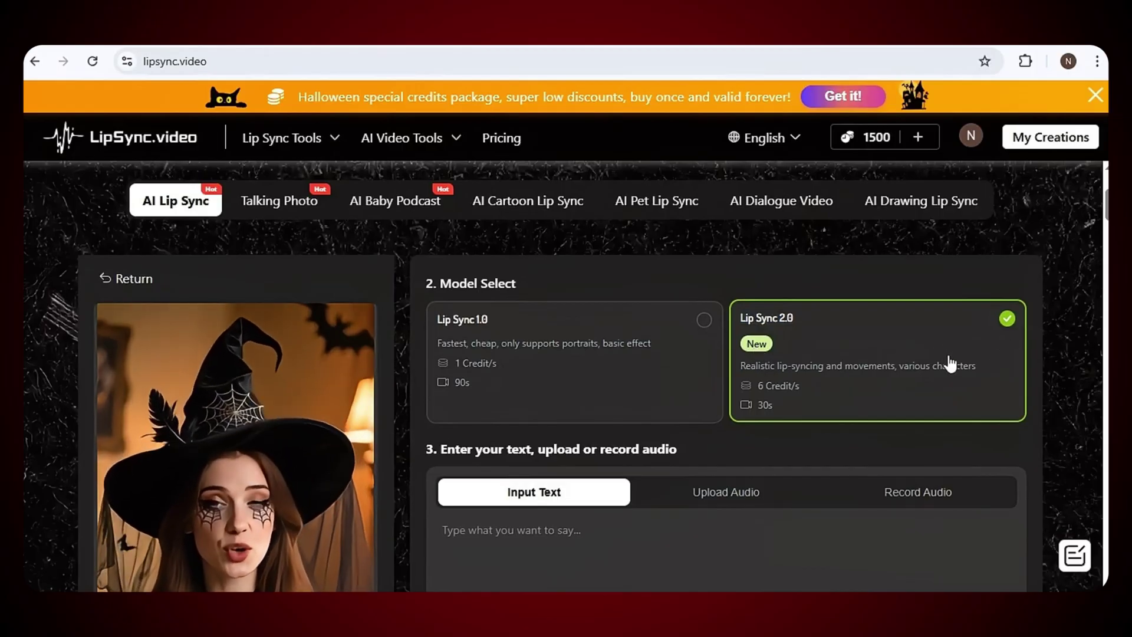
scroll(566, 471, "down", 2)
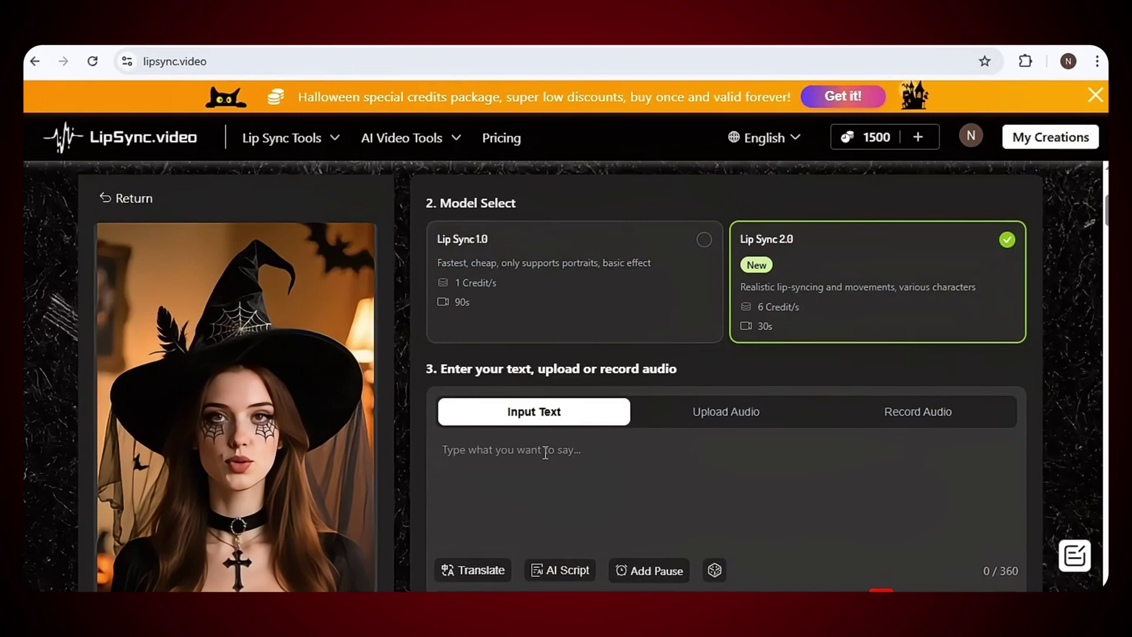
Step: Paste the Halloween greeting script into the Input Text box
left_click(506, 455)
type("Greetings, mortals! I am an AI avatar, crafted by BitNext, emerging from the digital realm as the night of Halloween unfolds. The air is charged with mystery, the moon glows brighter, and creativity flows through the shadows. Tonight isn’t just about ghosts or goblins — it’s about ideas coming alive! So join me, as we celebrate this Halloween with style, innovation, and a spark of AI magic. Happy Halloween to all the dreamers out there!”")
scroll(586, 458, "down", 3)
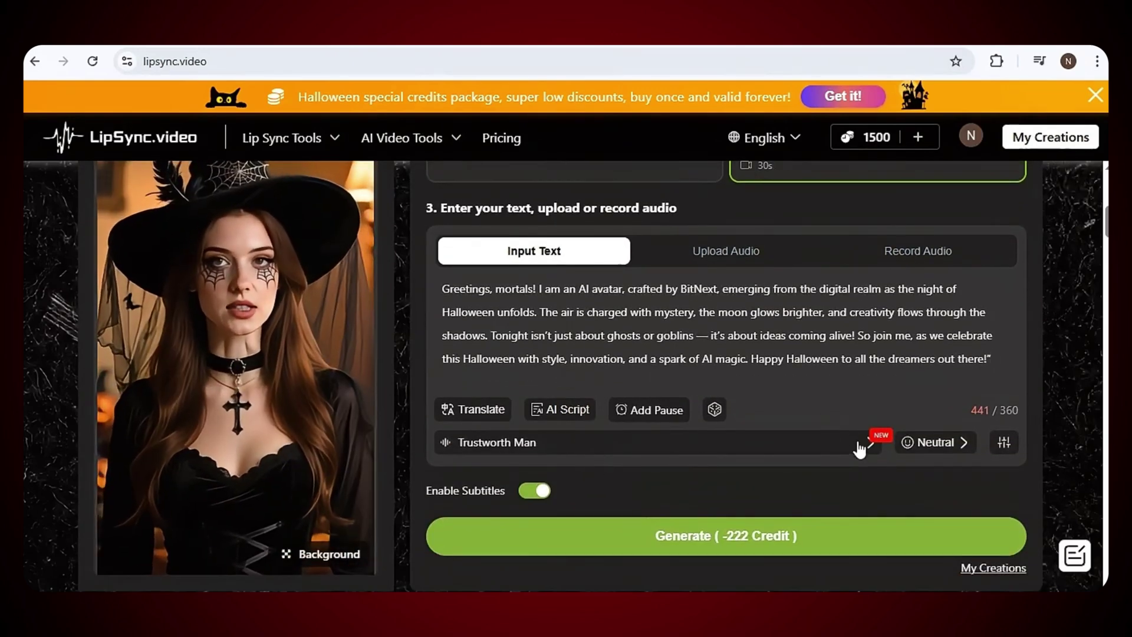
Step: Replace the Trustworth Man voice with Lovely Girl
left_click(871, 452)
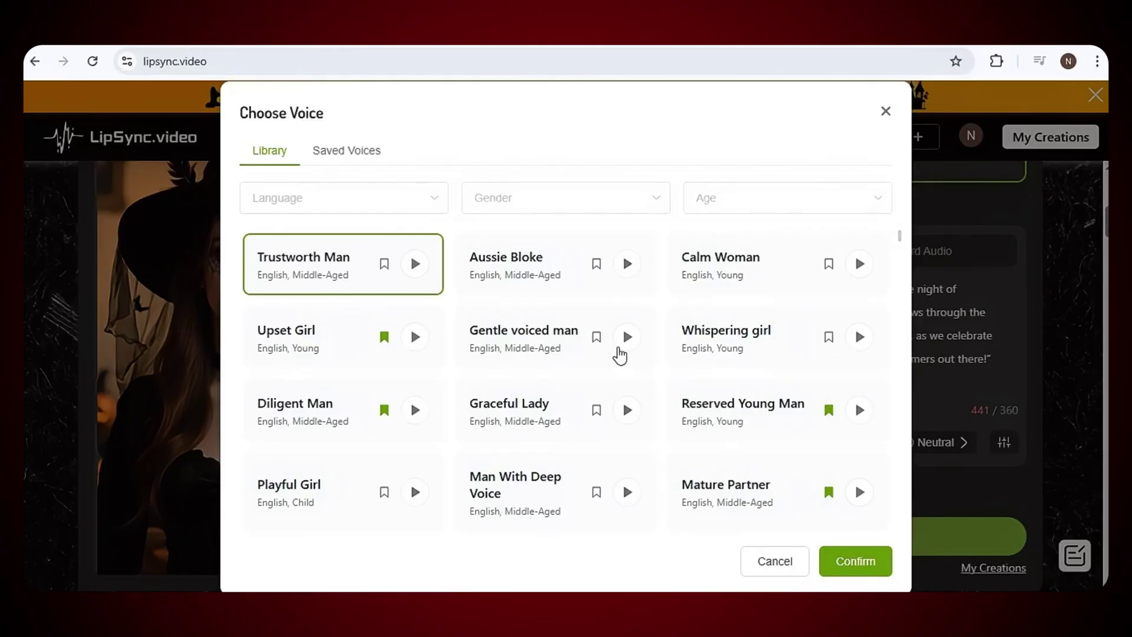
scroll(532, 305, "down", 3)
scroll(529, 319, "down", 2)
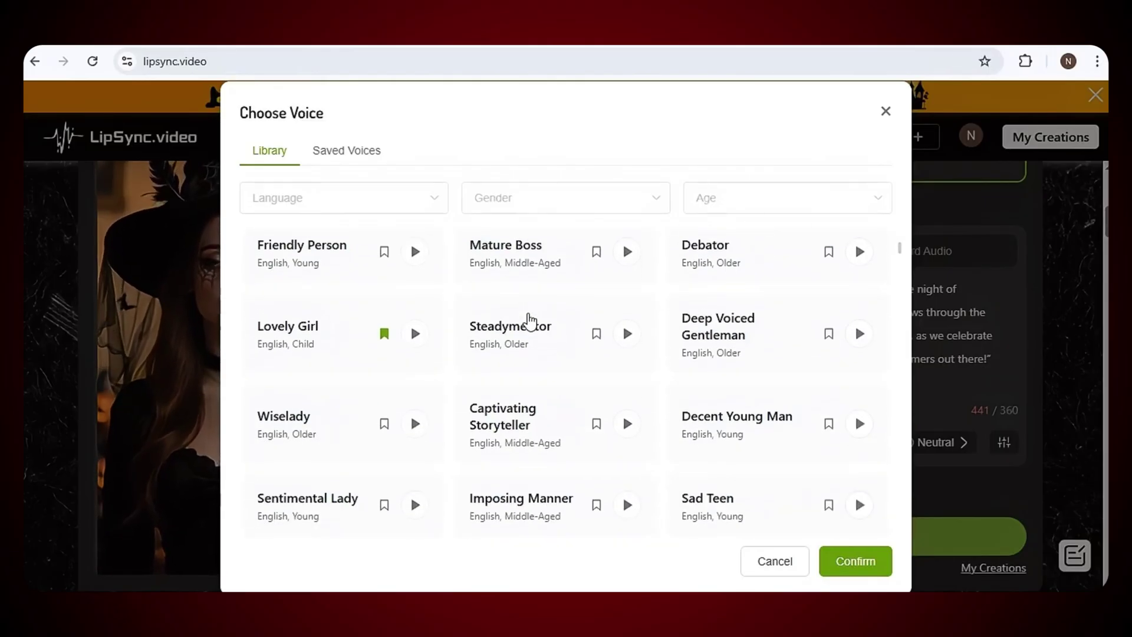
scroll(529, 324, "down", 4)
scroll(528, 346, "down", 2)
scroll(531, 358, "down", 3)
scroll(530, 359, "down", 1)
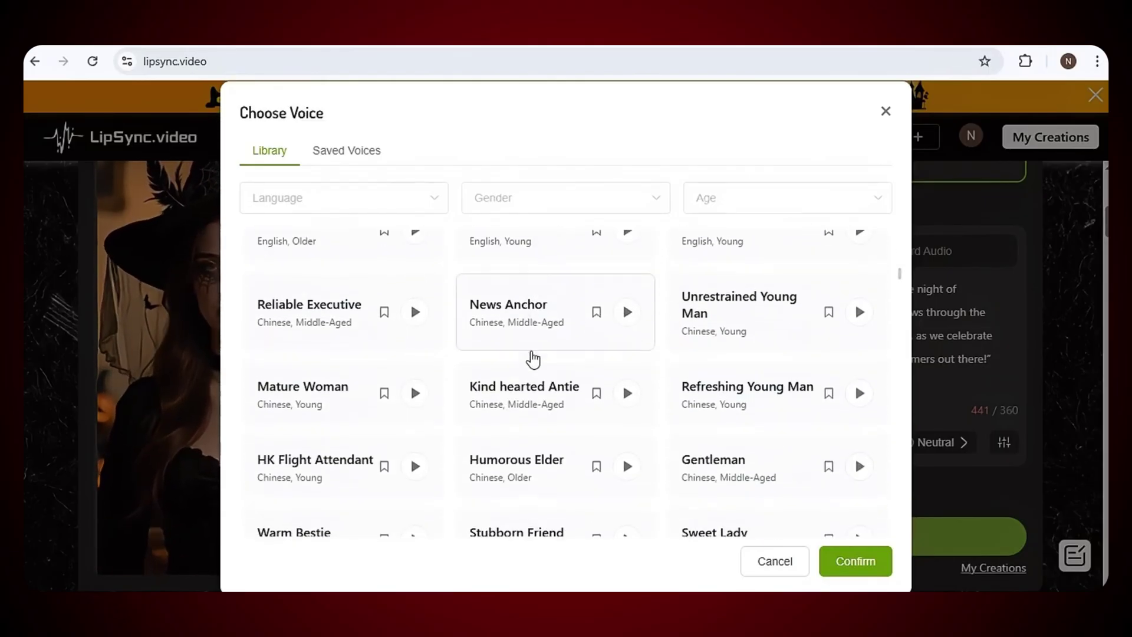
scroll(525, 361, "up", 5)
scroll(522, 361, "up", 3)
scroll(522, 358, "up", 1)
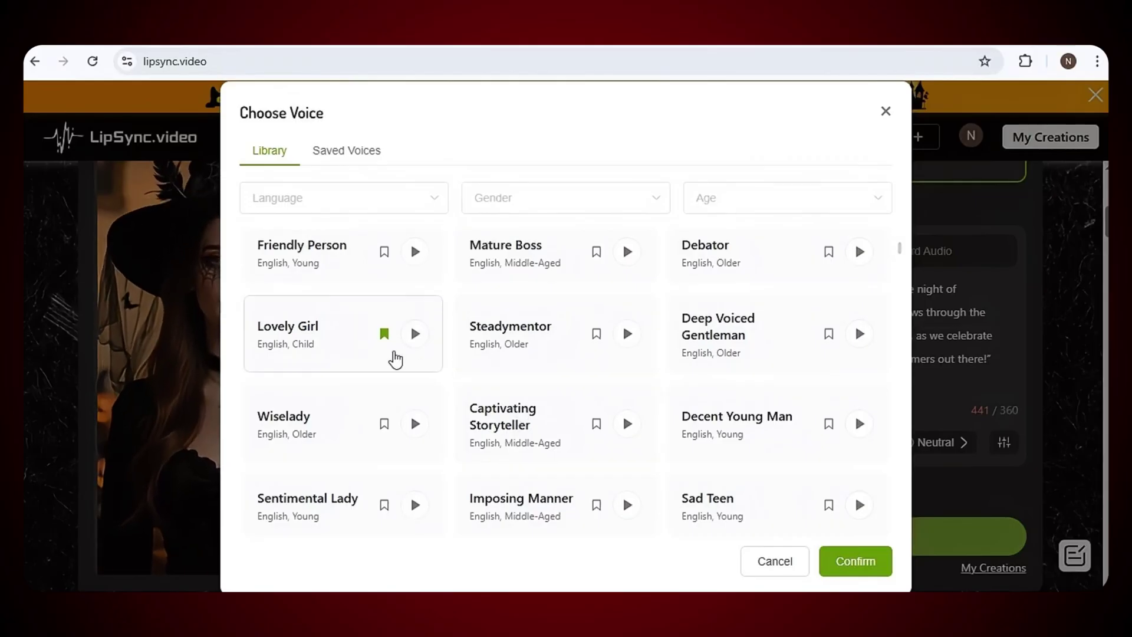
left_click(855, 562)
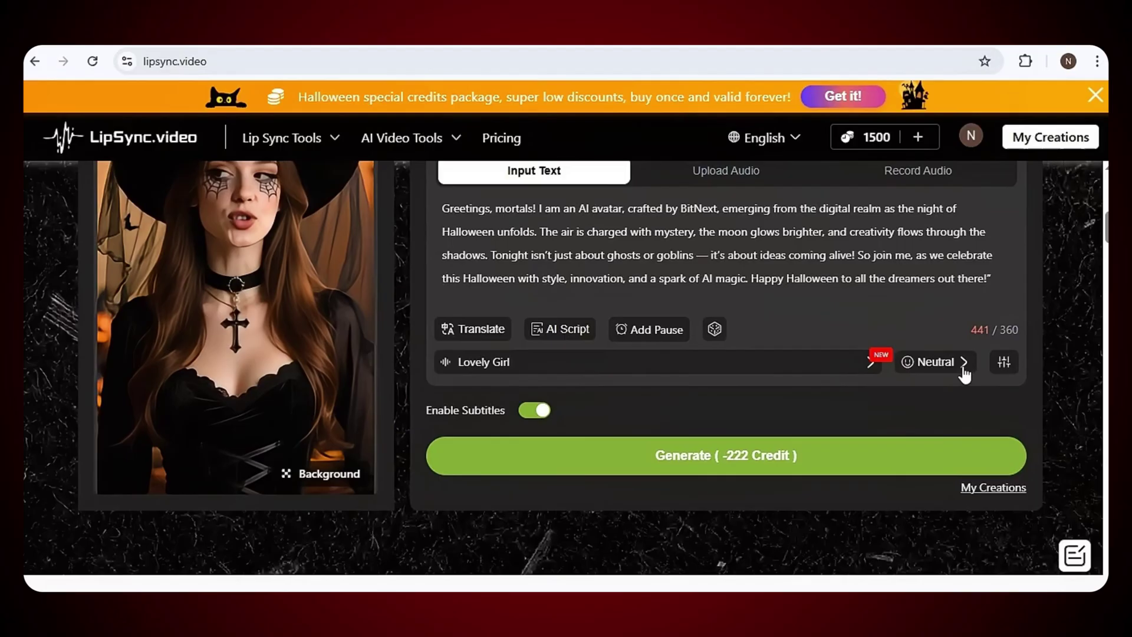
Step: Review the emotion list and speed/volume/pitch settings, keeping Neutral and the defaults
left_click(962, 362)
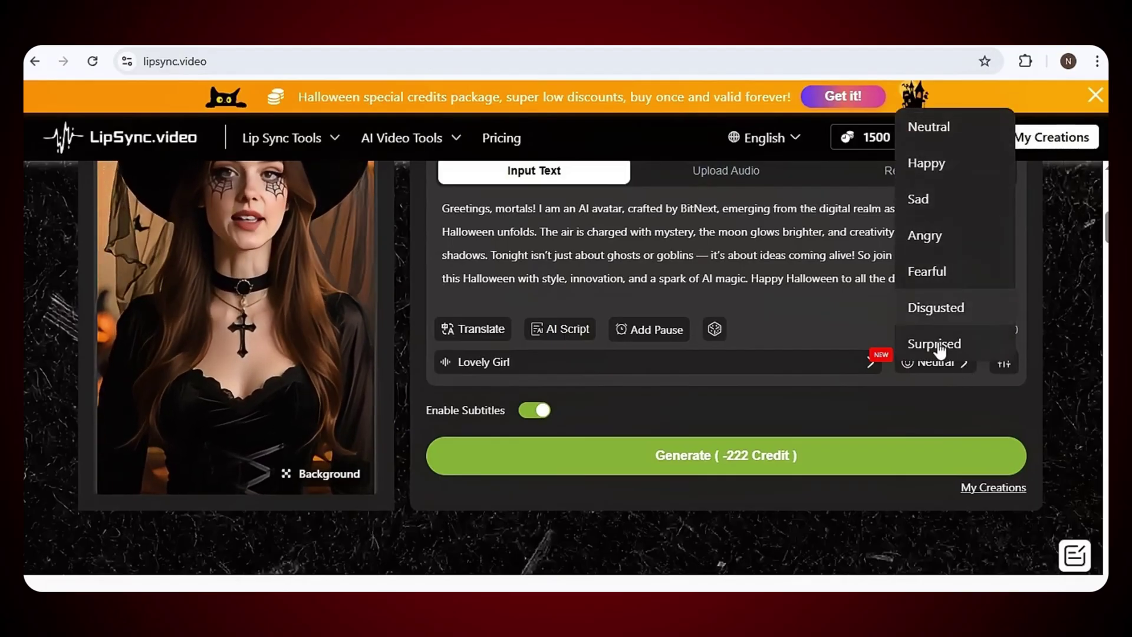
left_click(888, 410)
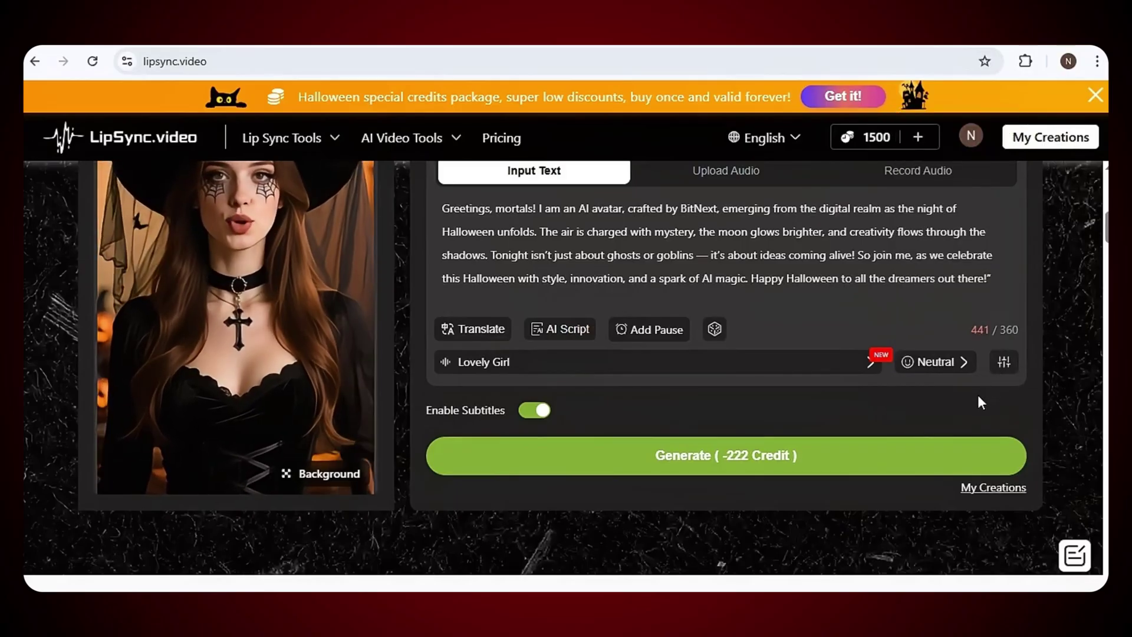
scroll(973, 404, "up", 2)
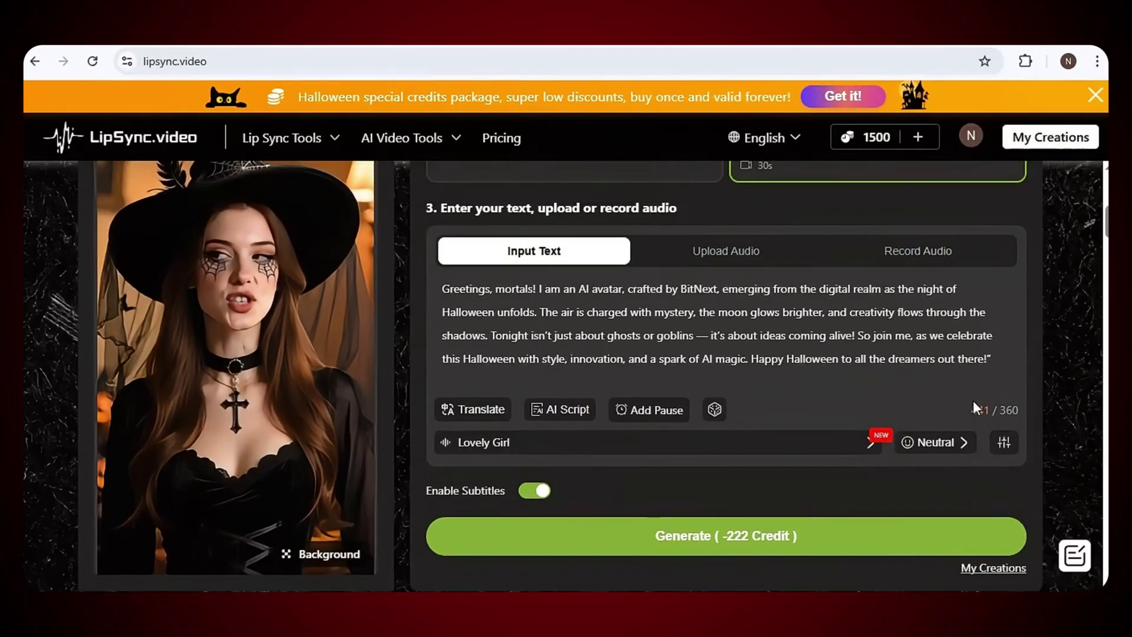
left_click(1003, 444)
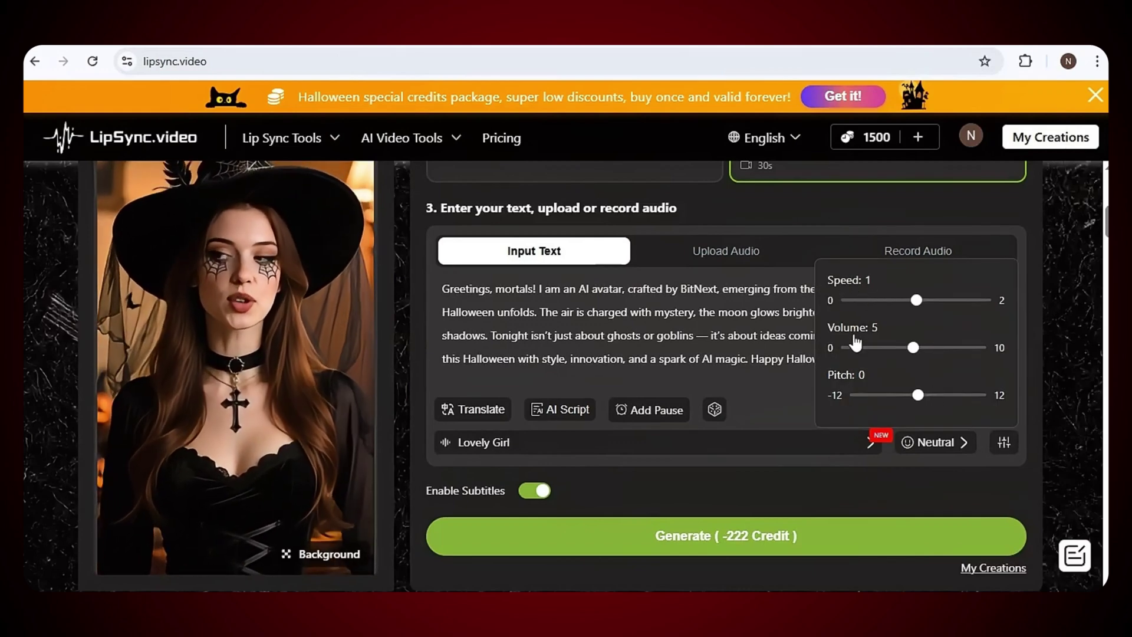
left_click(795, 484)
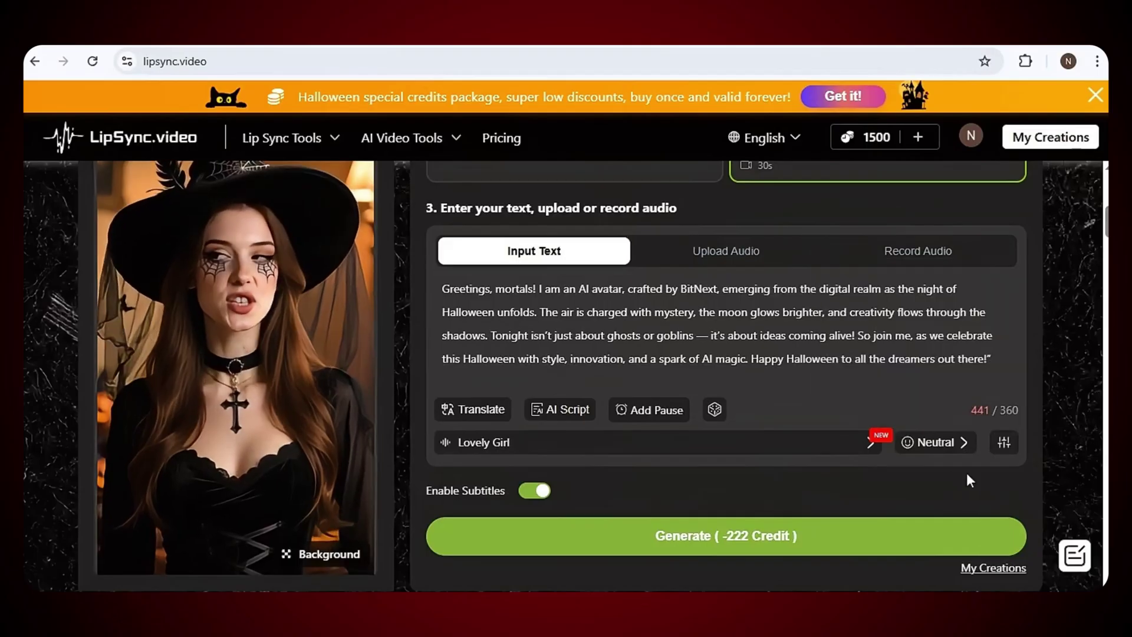
Step: Skip the AI script writer and switch off Enable Subtitles, cutting cost to 168 credits
left_click(557, 413)
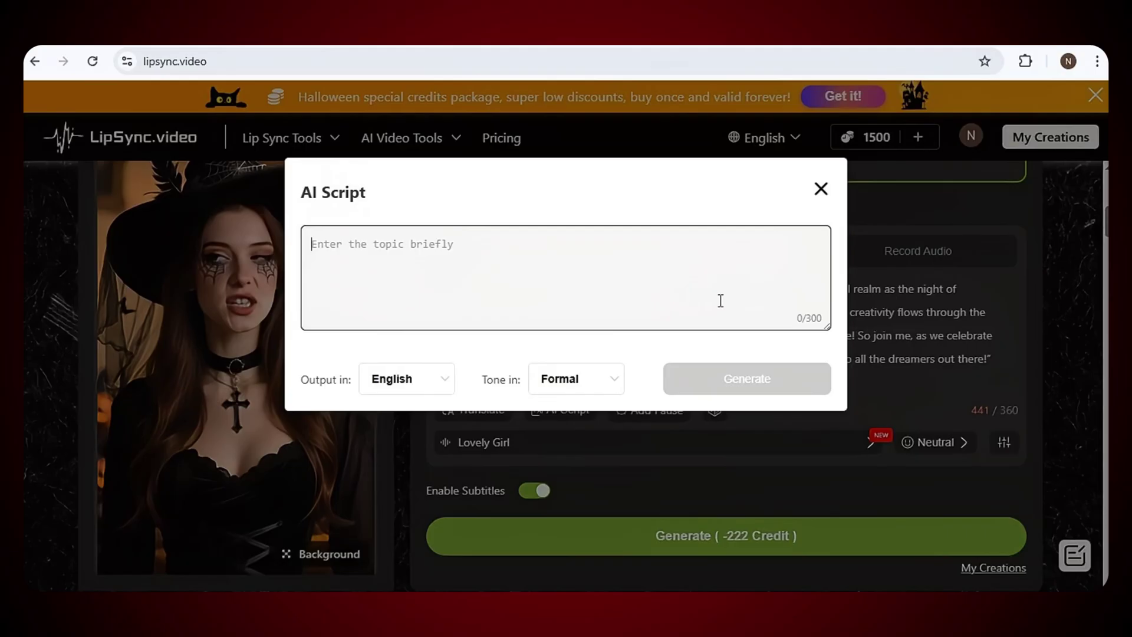
left_click(819, 190)
scroll(672, 395, "down", 2)
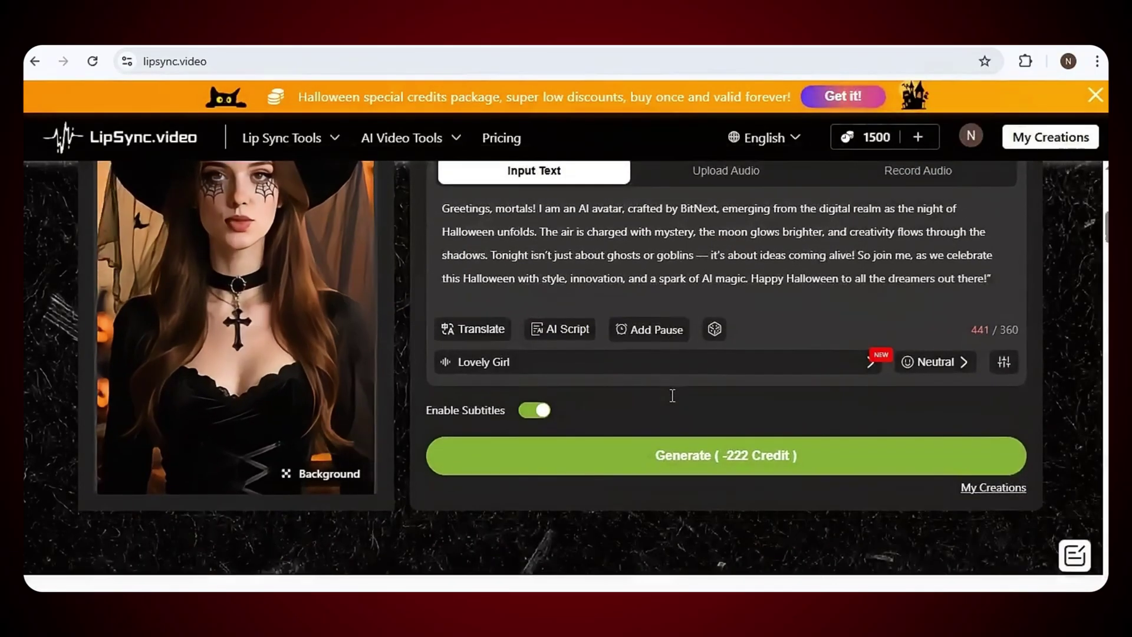
left_click_drag(511, 413, 516, 411)
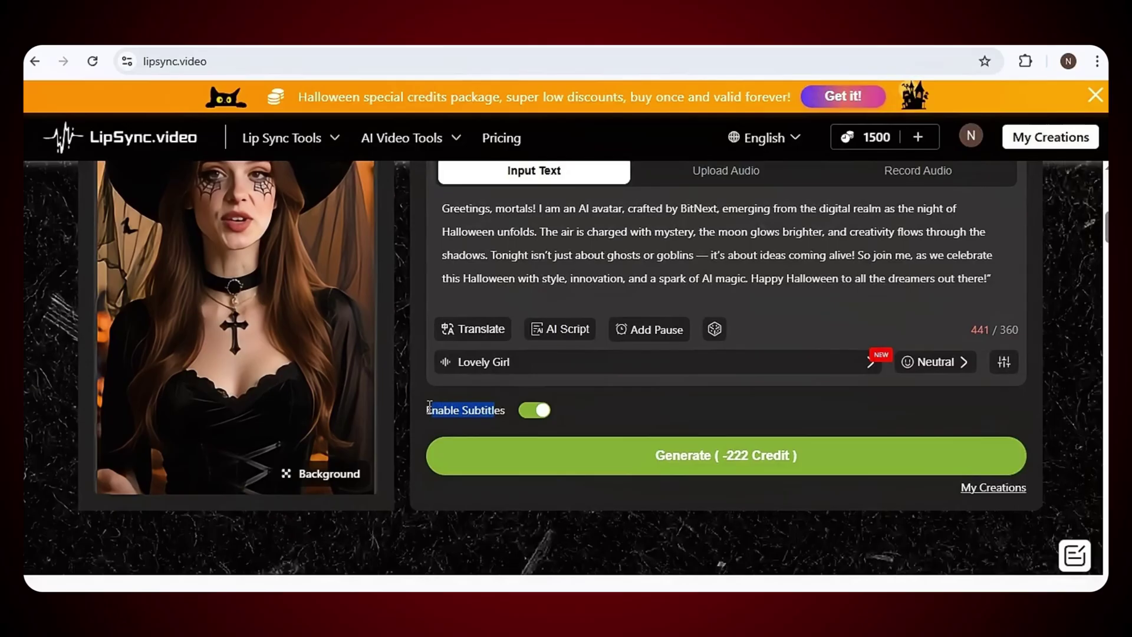
left_click(535, 413)
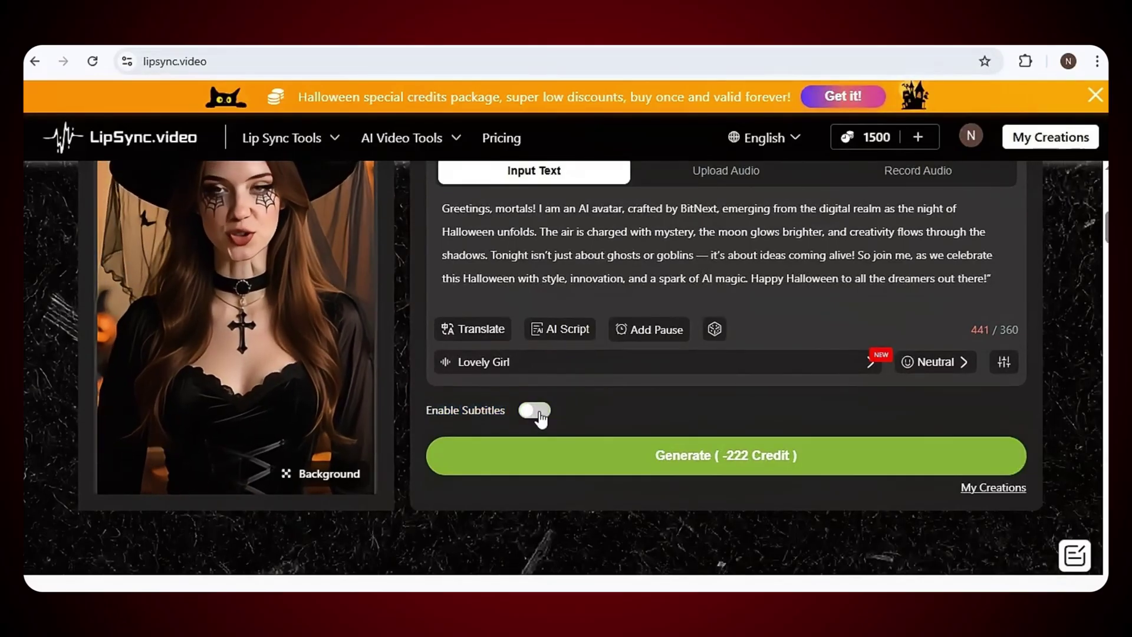
left_click(539, 412)
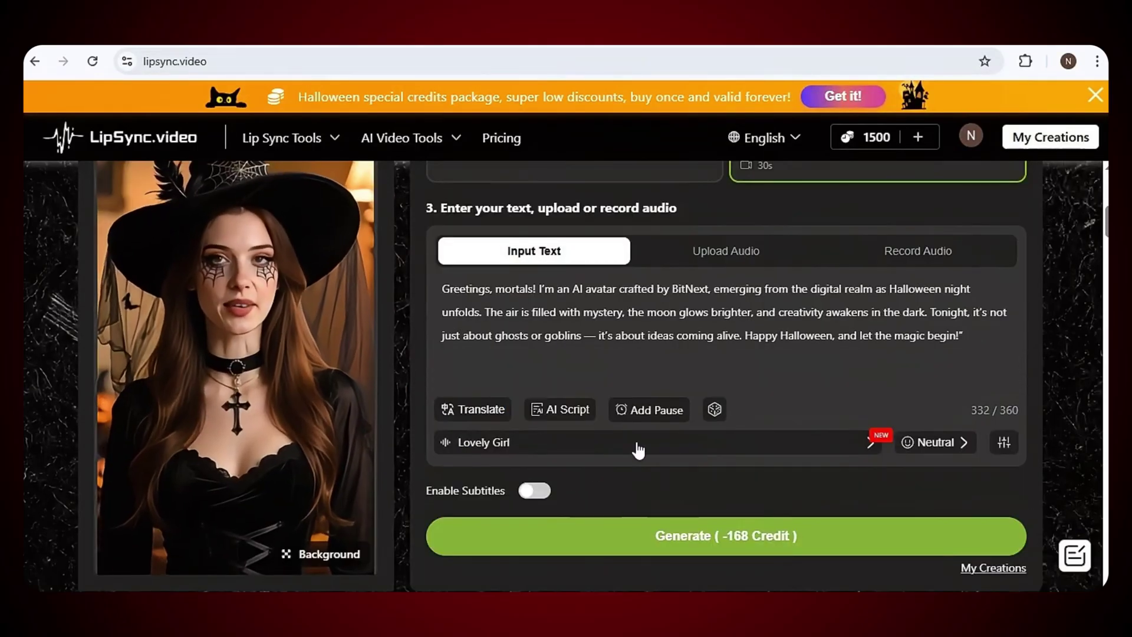
Step: Generate the witch's lip-synced Halloween greeting video
left_click(676, 543)
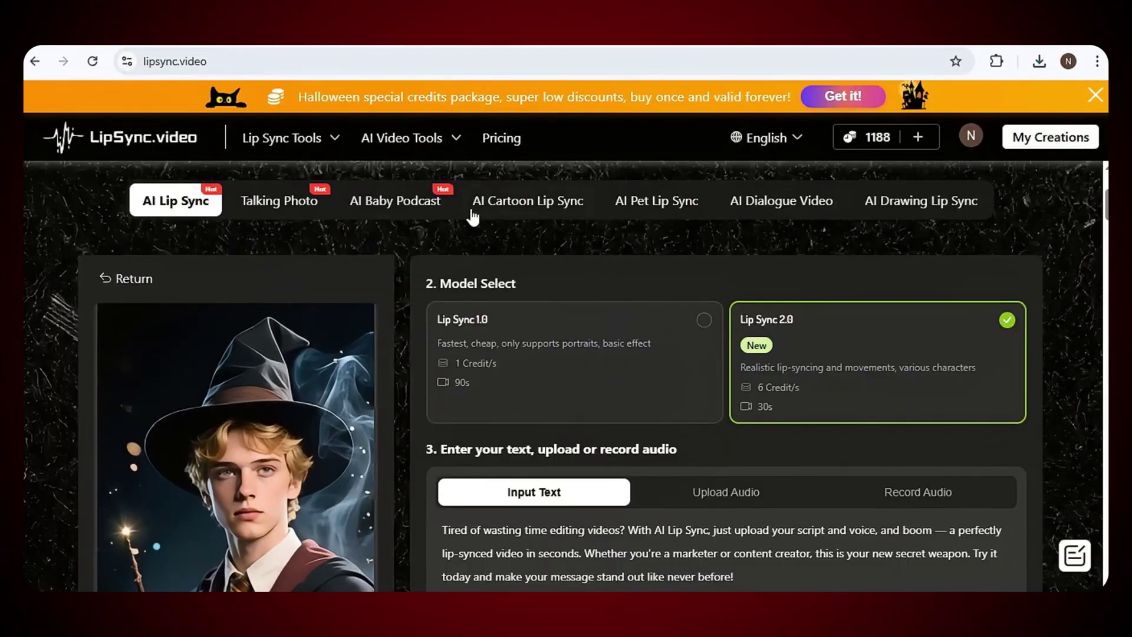
Step: Switch the generator to the Talking Photo tab
left_click(271, 201)
mouse_move(255, 296)
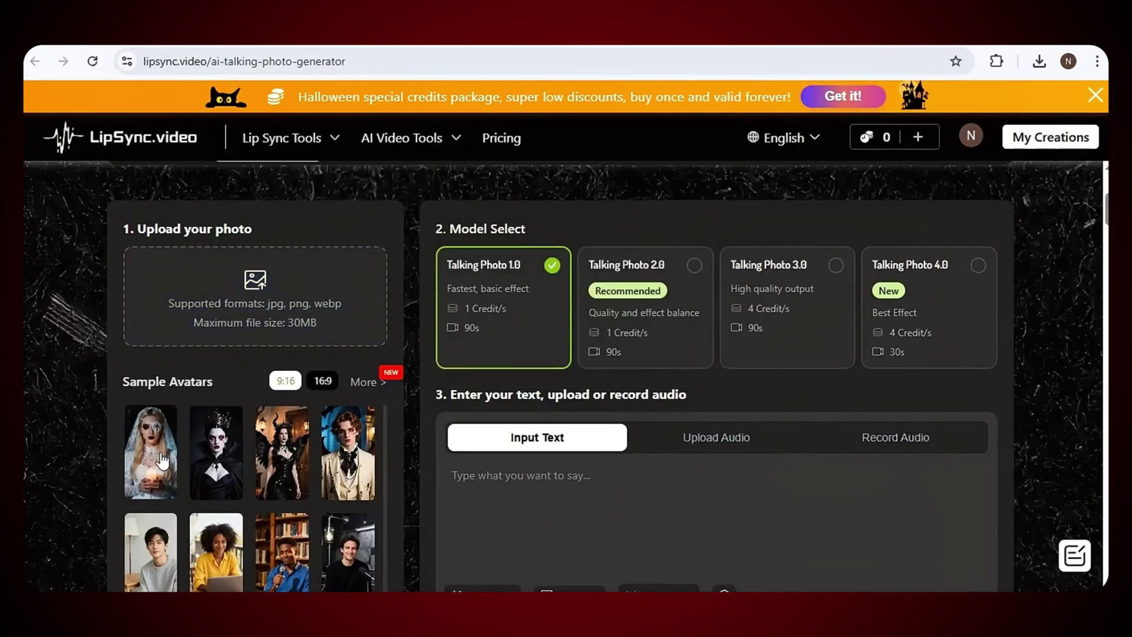
Step: Load the cream-suited Halloween man sample avatar as the photo
scroll(281, 457, "down", 1)
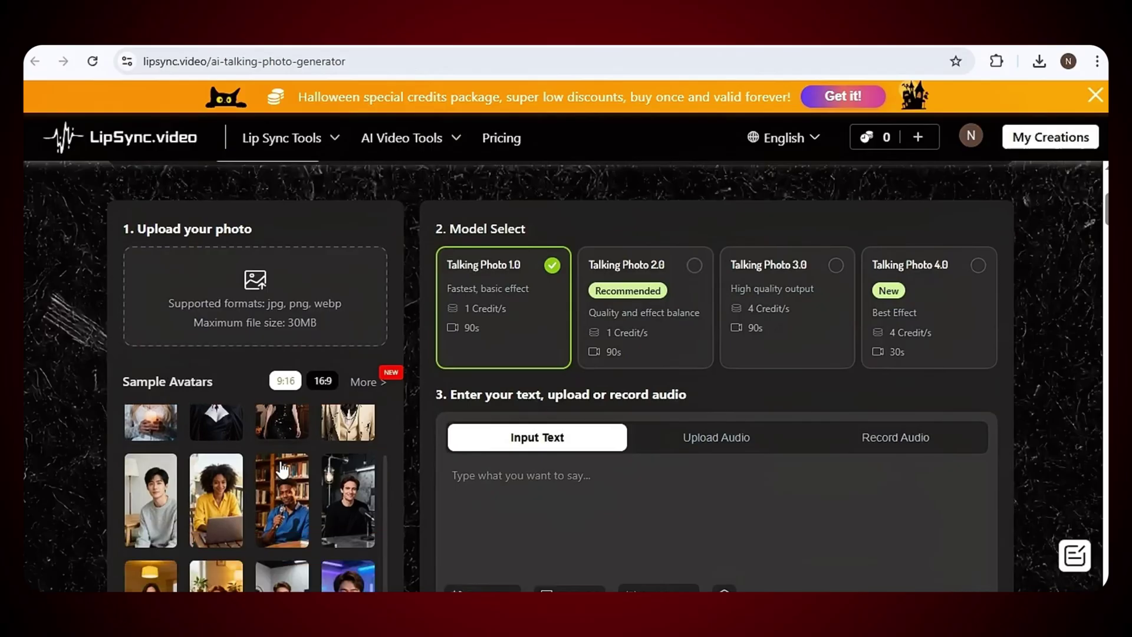
scroll(282, 470, "down", 1)
scroll(366, 498, "up", 2)
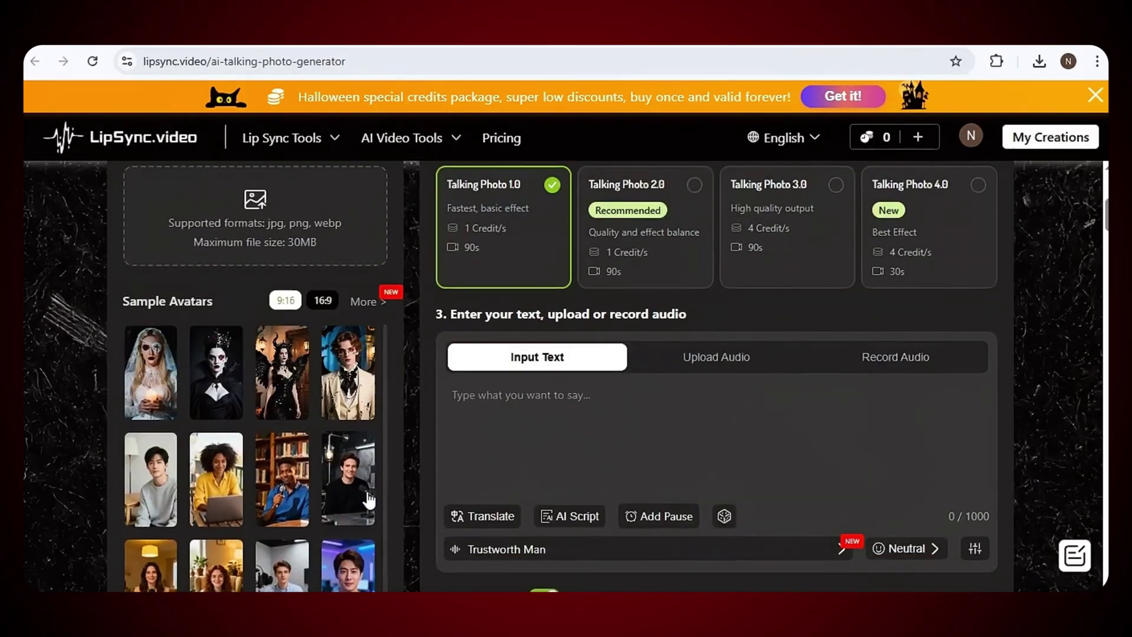
scroll(369, 499, "up", 3)
scroll(369, 500, "down", 3)
left_click(341, 387)
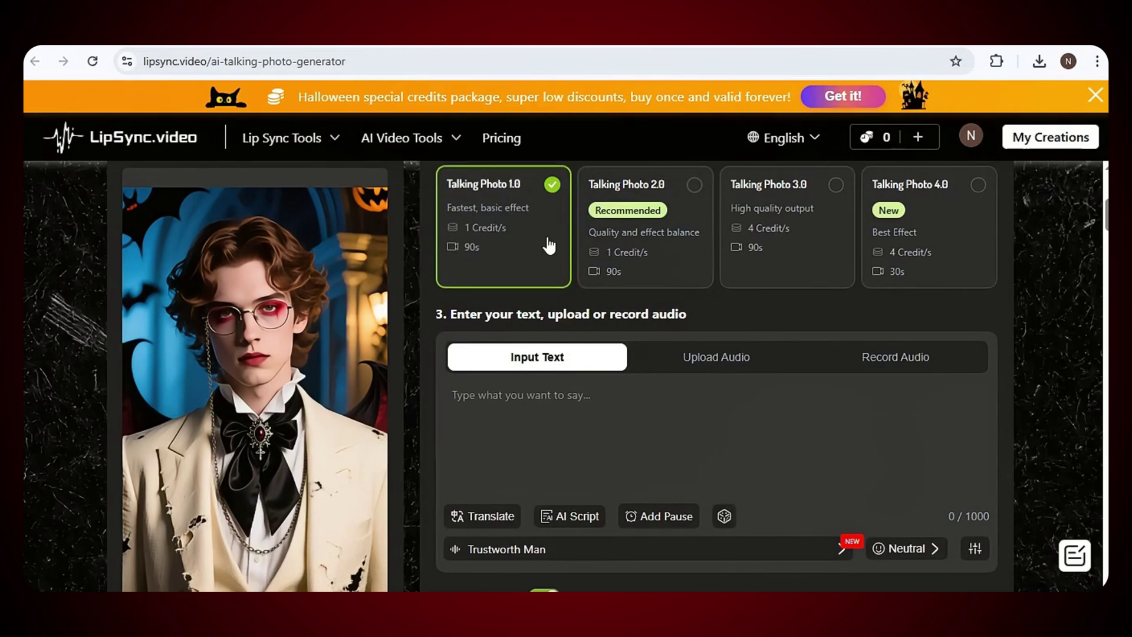
Step: Select the Talking Photo 4.0 model
scroll(600, 324, "up", 2)
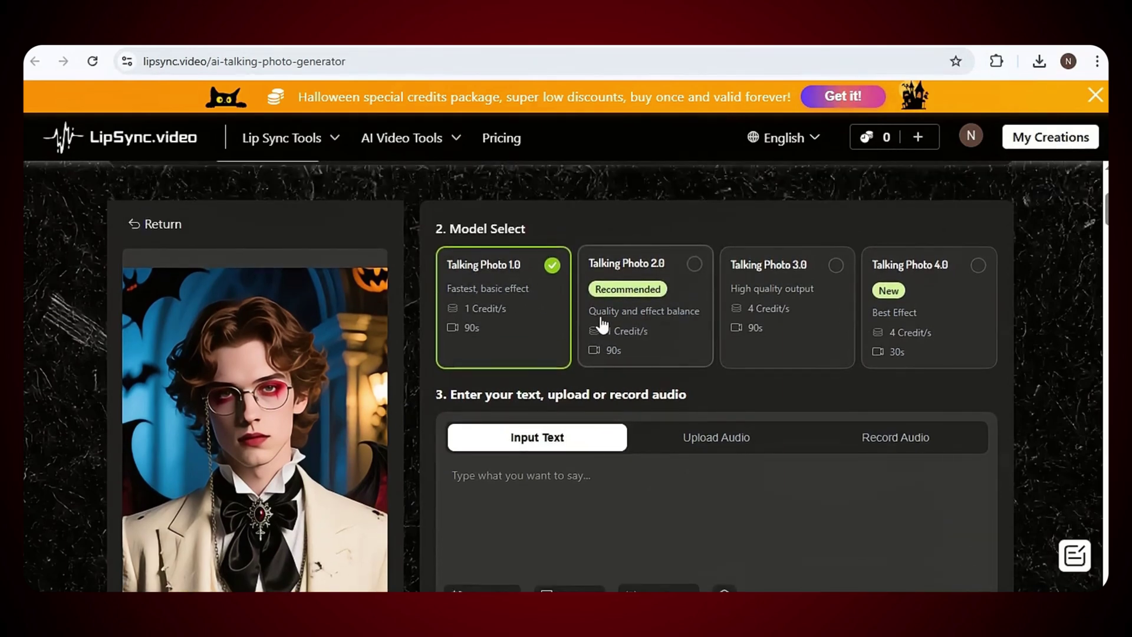
left_click(896, 294)
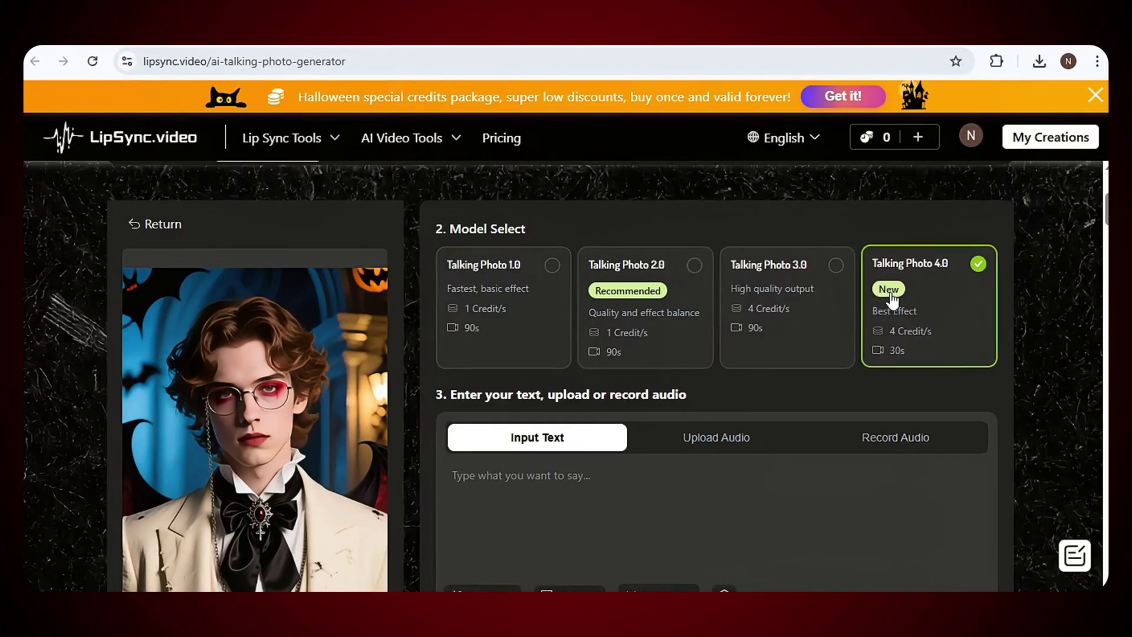
scroll(893, 298, "down", 2)
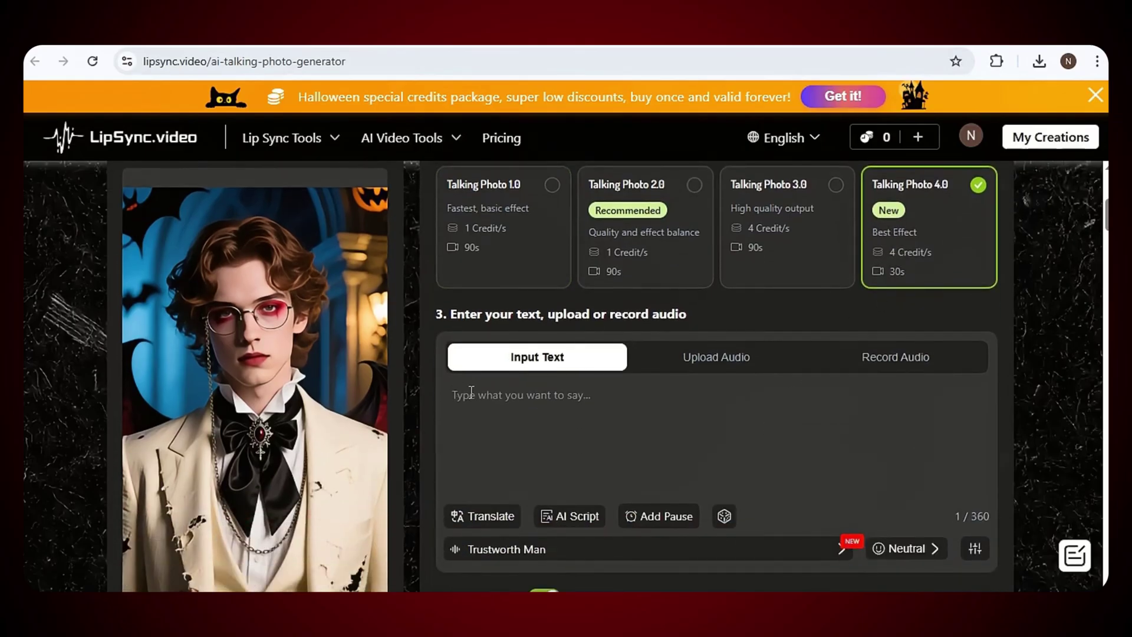
Step: Fill in a random 223-character boss-joke script and set the voice to Gentle voiced man
left_click(721, 521)
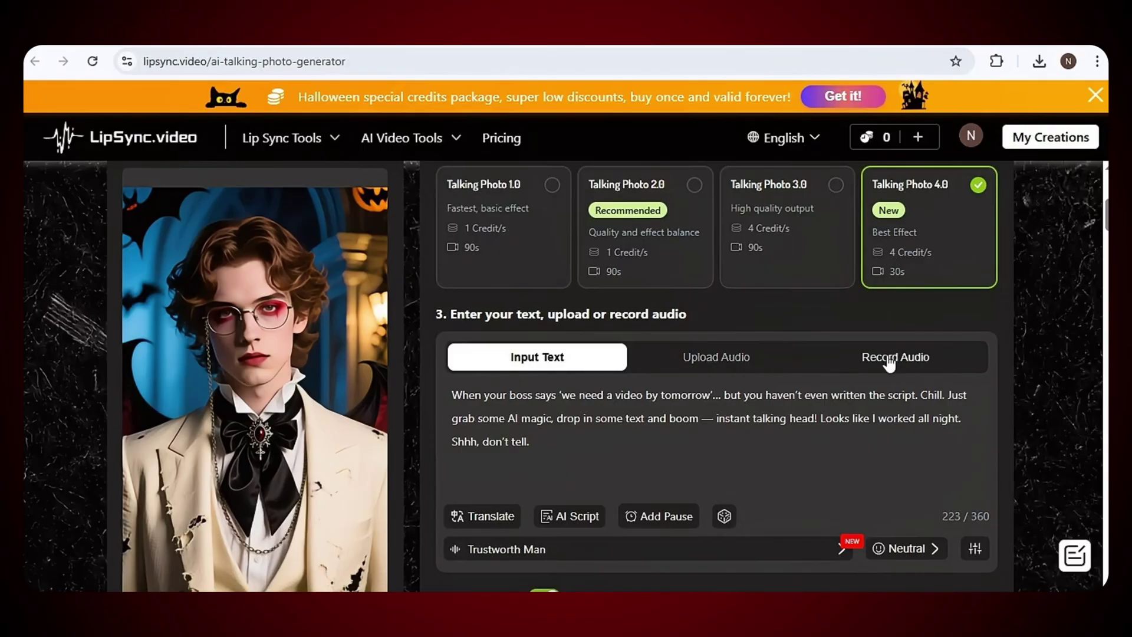
scroll(875, 377, "down", 2)
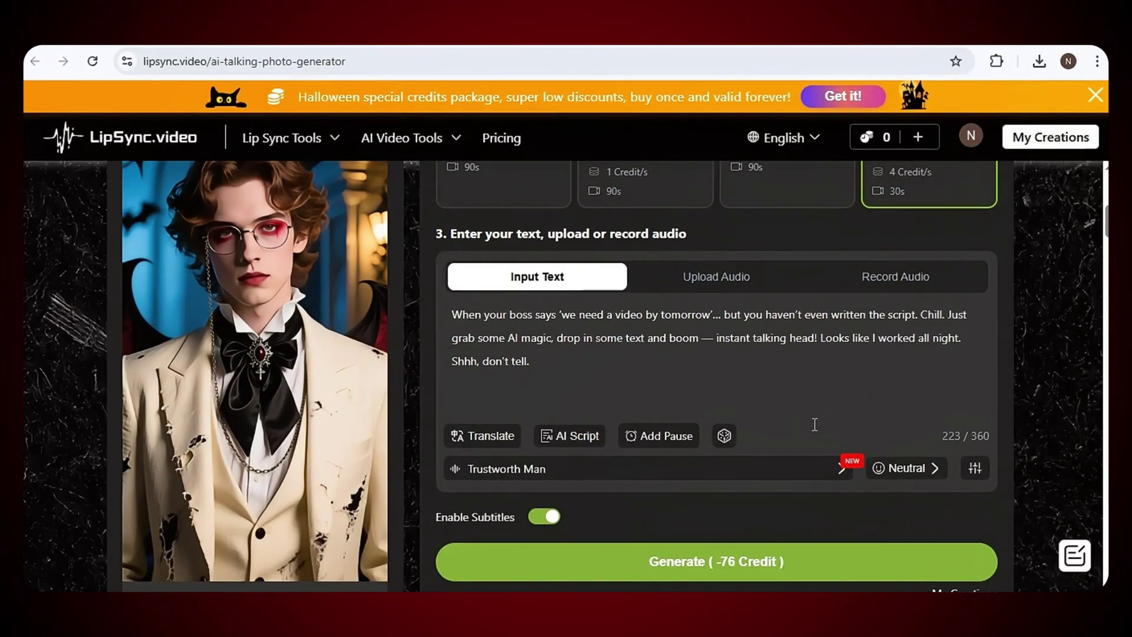
left_click(842, 472)
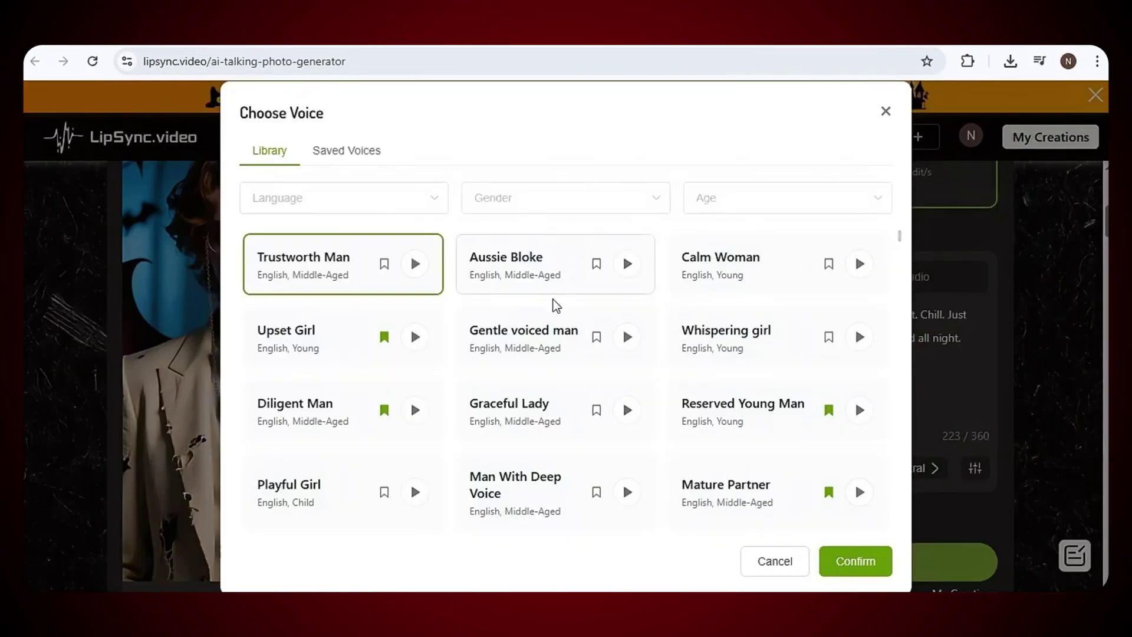
scroll(554, 319, "down", 4)
scroll(591, 422, "down", 1)
scroll(591, 422, "up", 5)
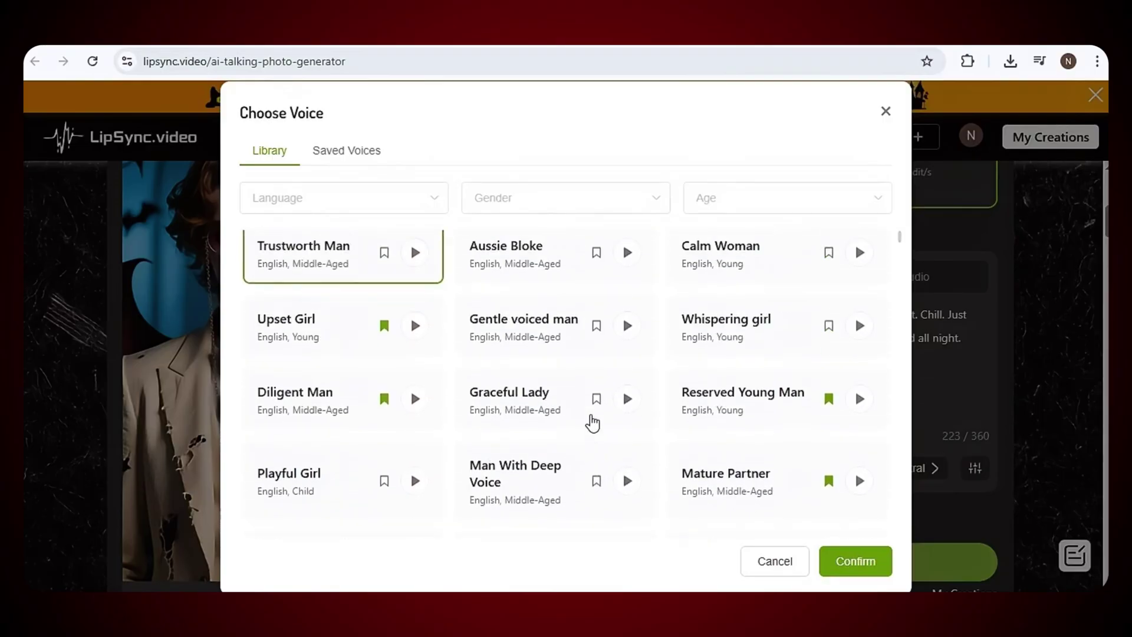
left_click(560, 353)
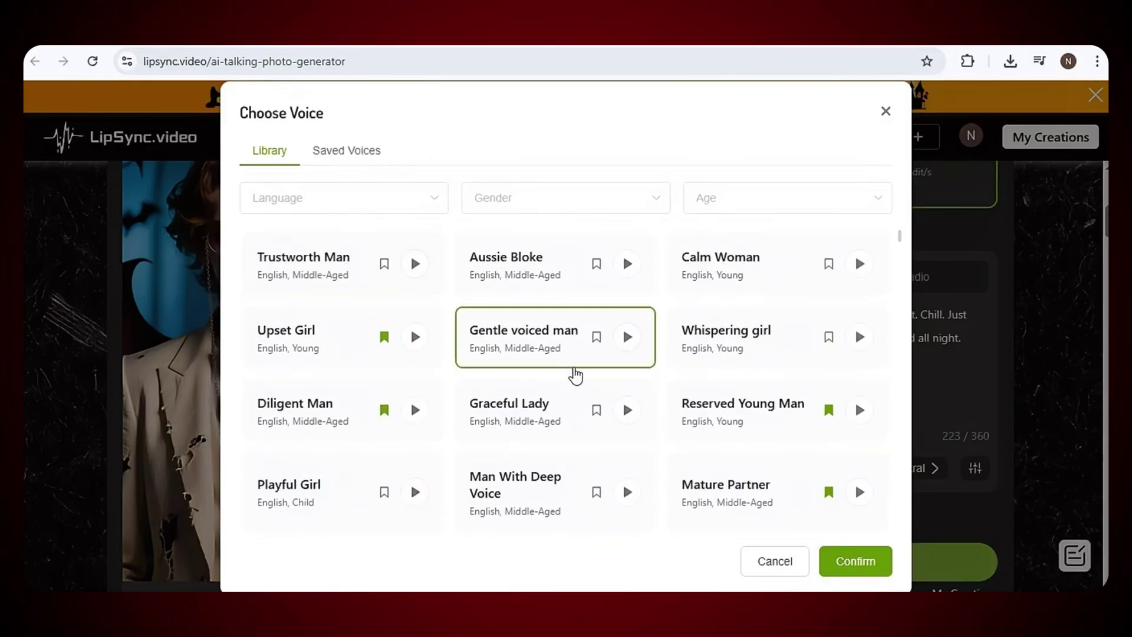
left_click(849, 557)
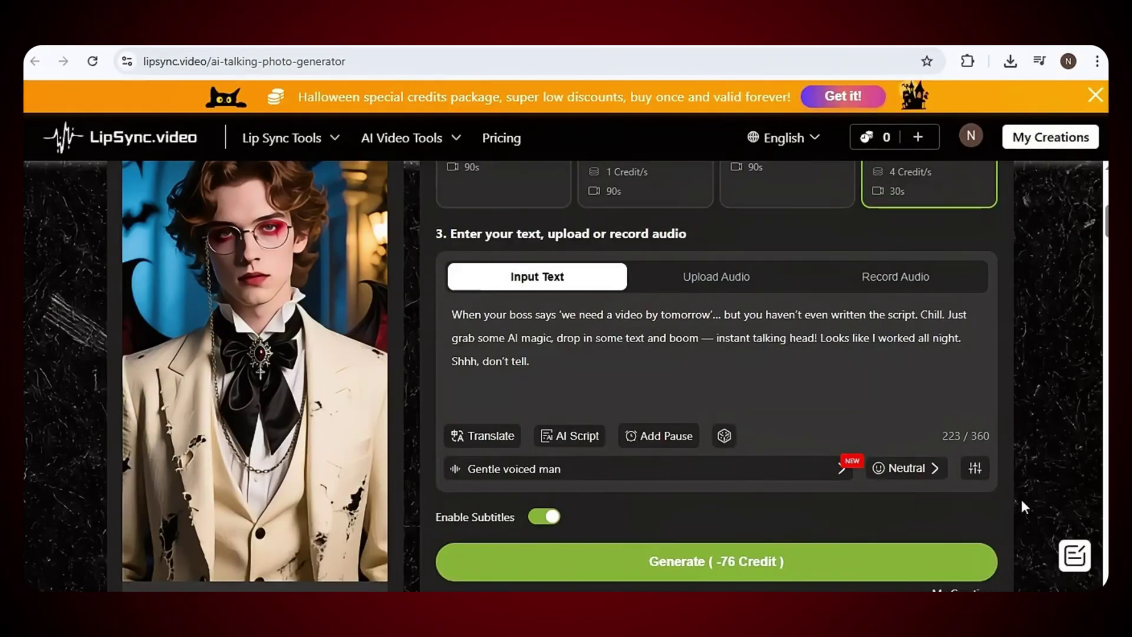
Step: Set the voice emotion to Happy
left_click(934, 473)
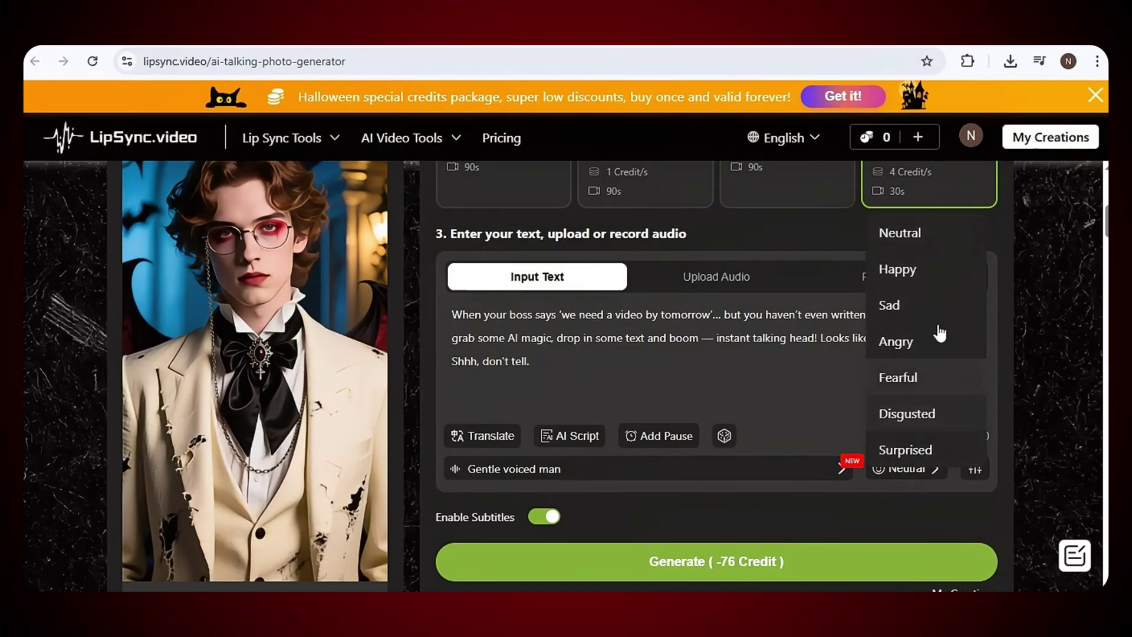
left_click(914, 276)
scroll(883, 480, "down", 1)
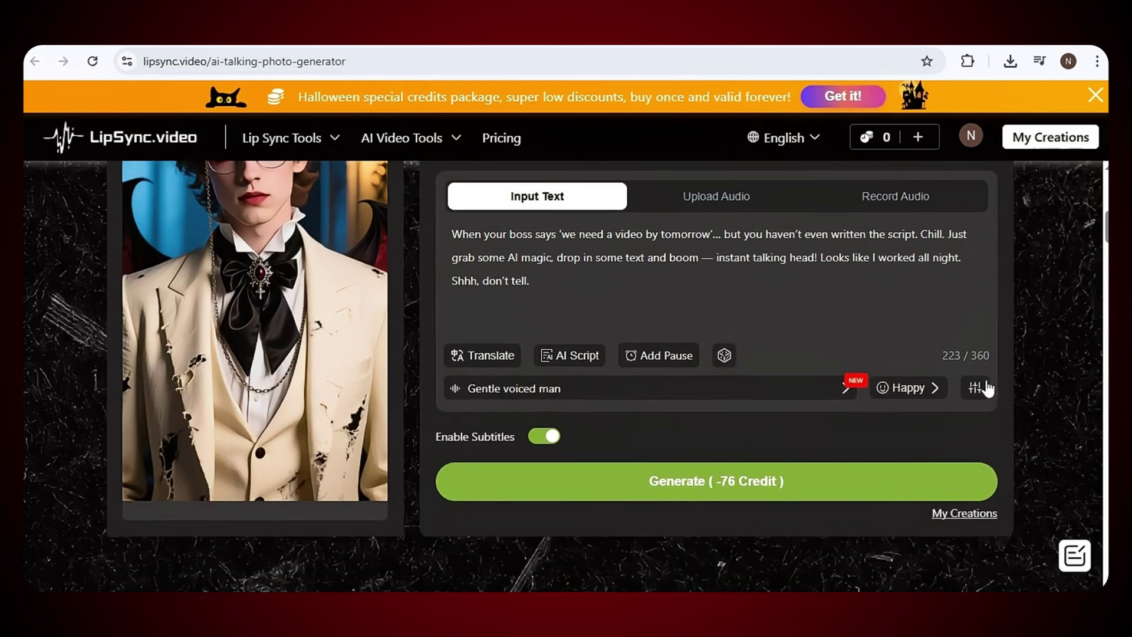
Step: Review the speed, volume and pitch sliders, then generate the talking-photo video
left_click(976, 390)
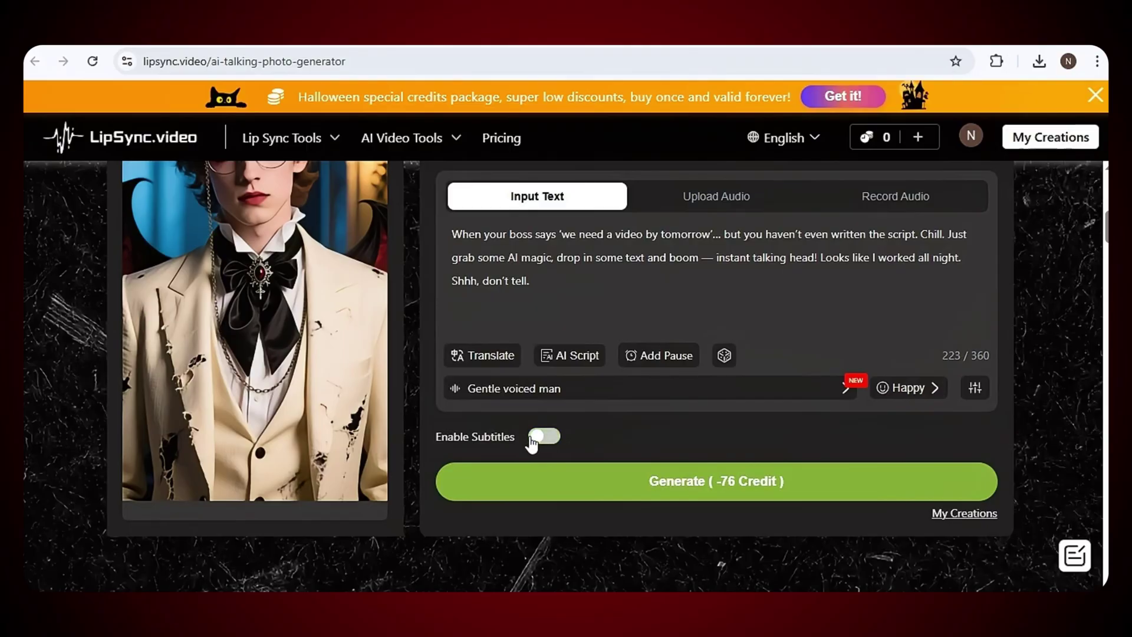
scroll(590, 457, "up", 2)
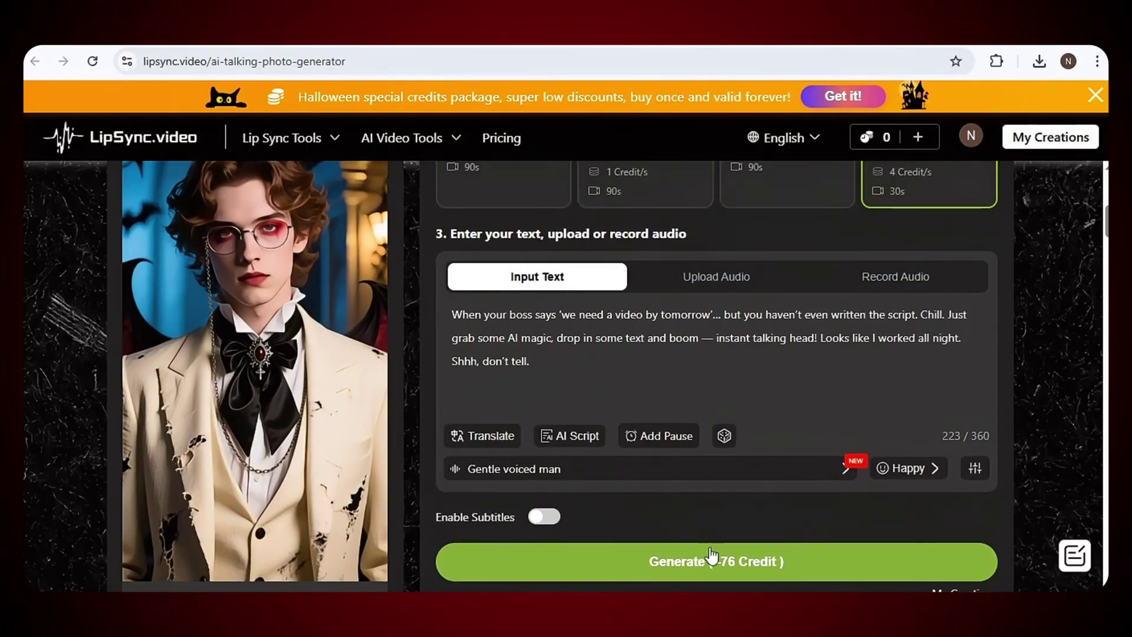
left_click(694, 567)
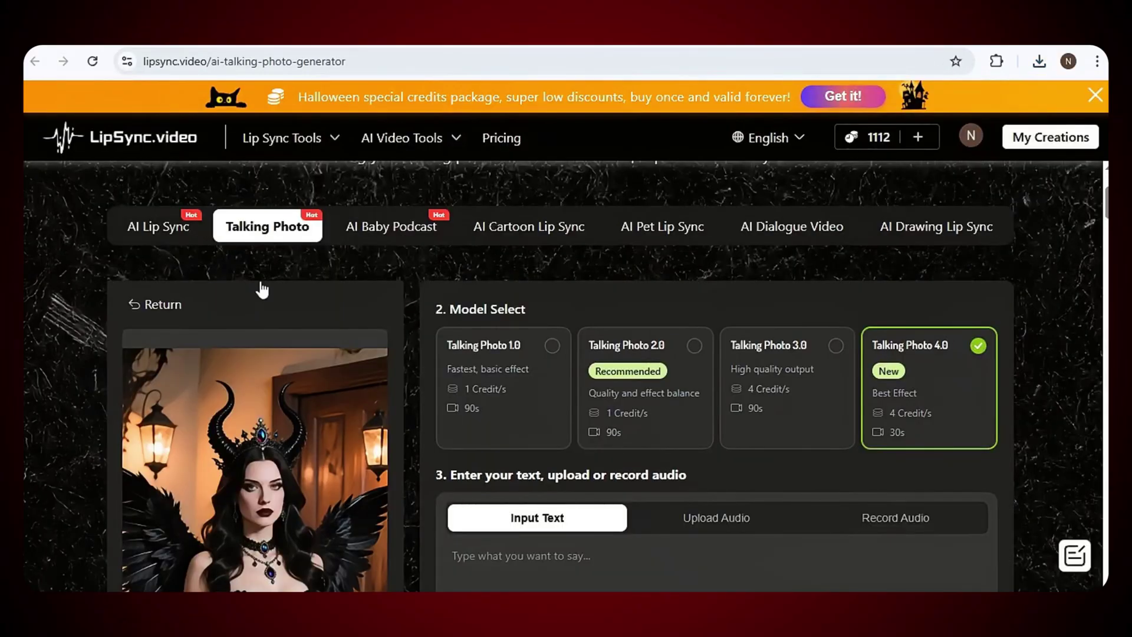
Step: Browse the AI Baby Podcast and AI Cartoon Lip Sync tools, scrolling through the Cartoon page
scroll(261, 285, "up", 1)
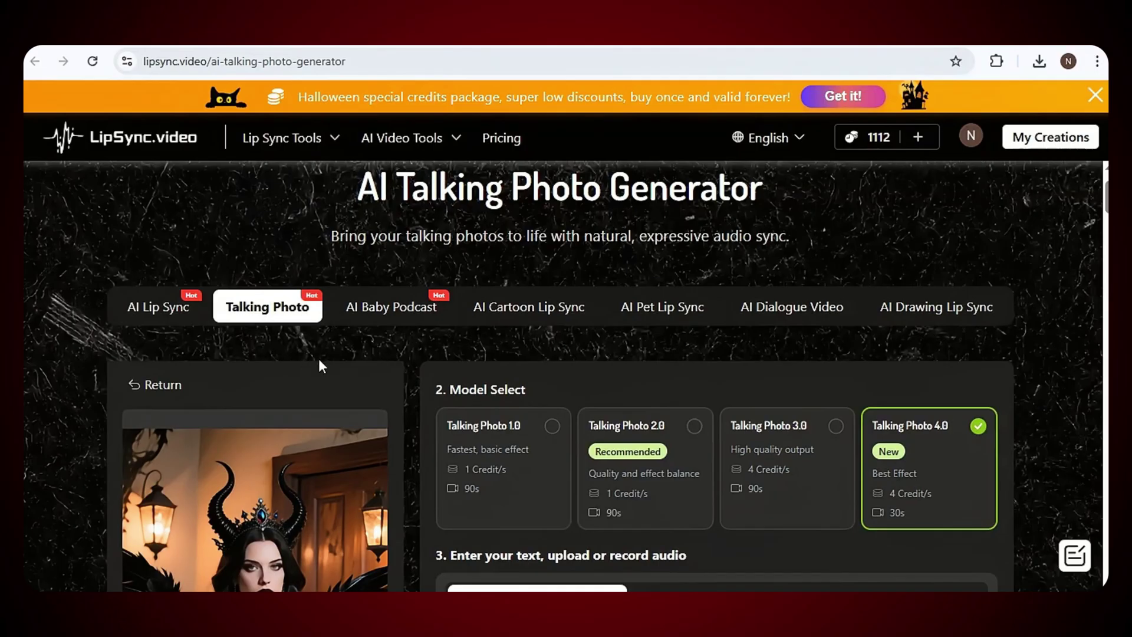
left_click(398, 313)
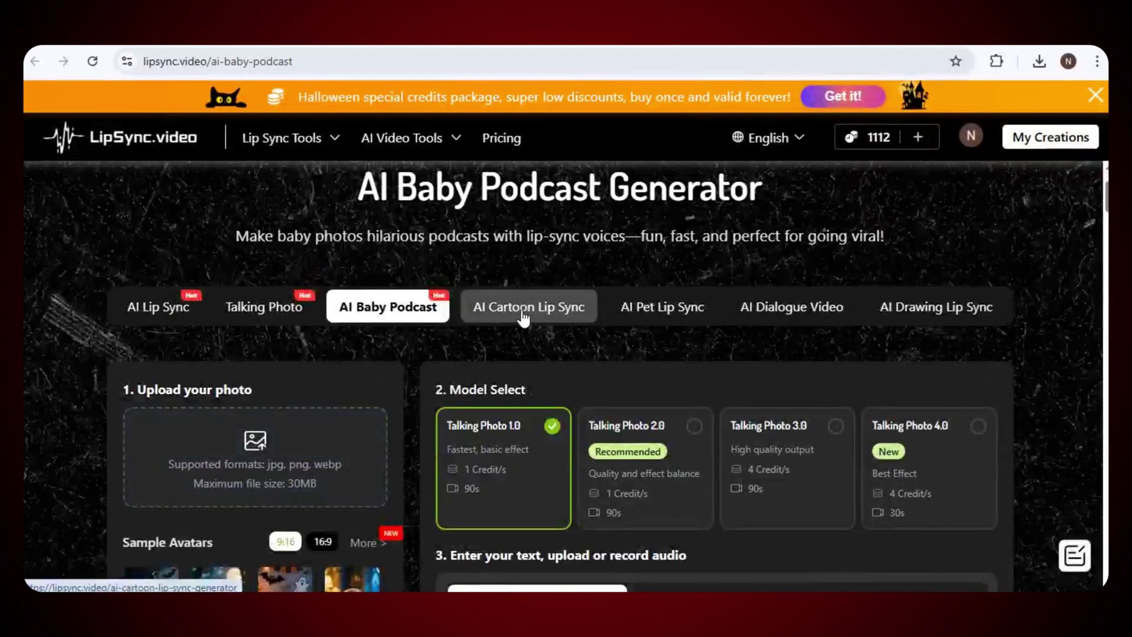
left_click(523, 319)
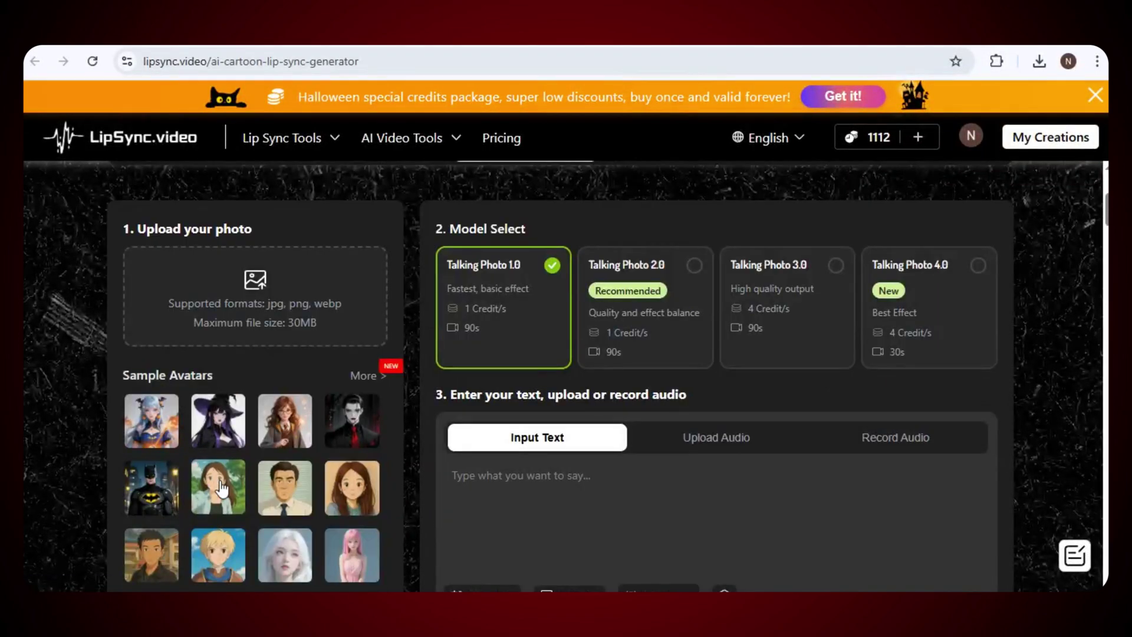
scroll(383, 499, "down", 2)
scroll(383, 499, "down", 5)
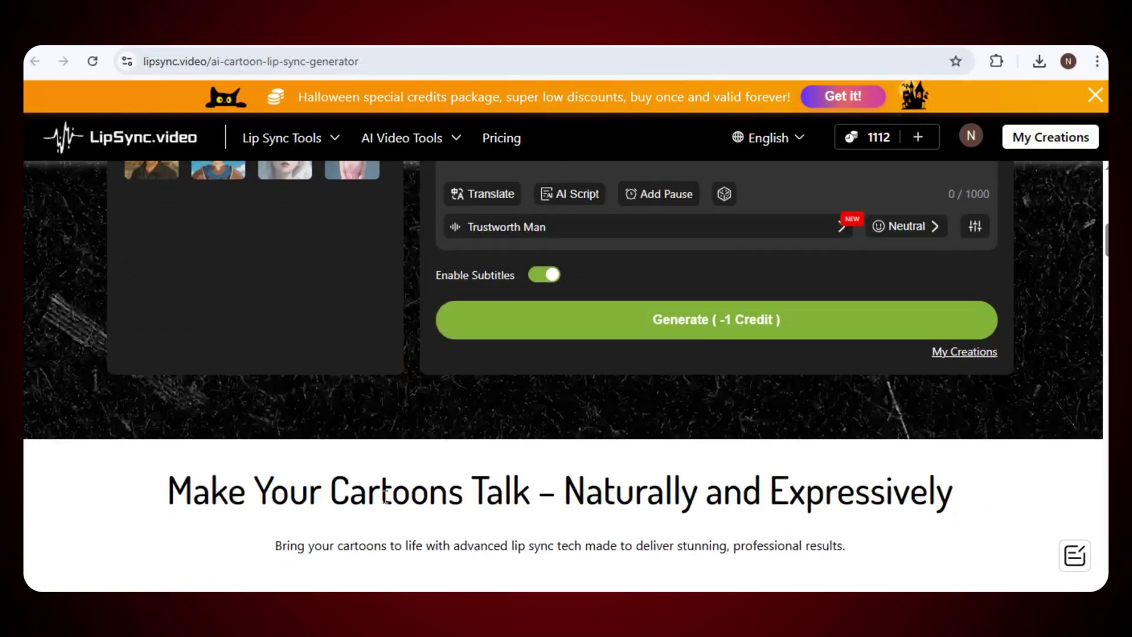
scroll(387, 490, "down", 5)
scroll(388, 491, "down", 3)
scroll(391, 488, "up", 6)
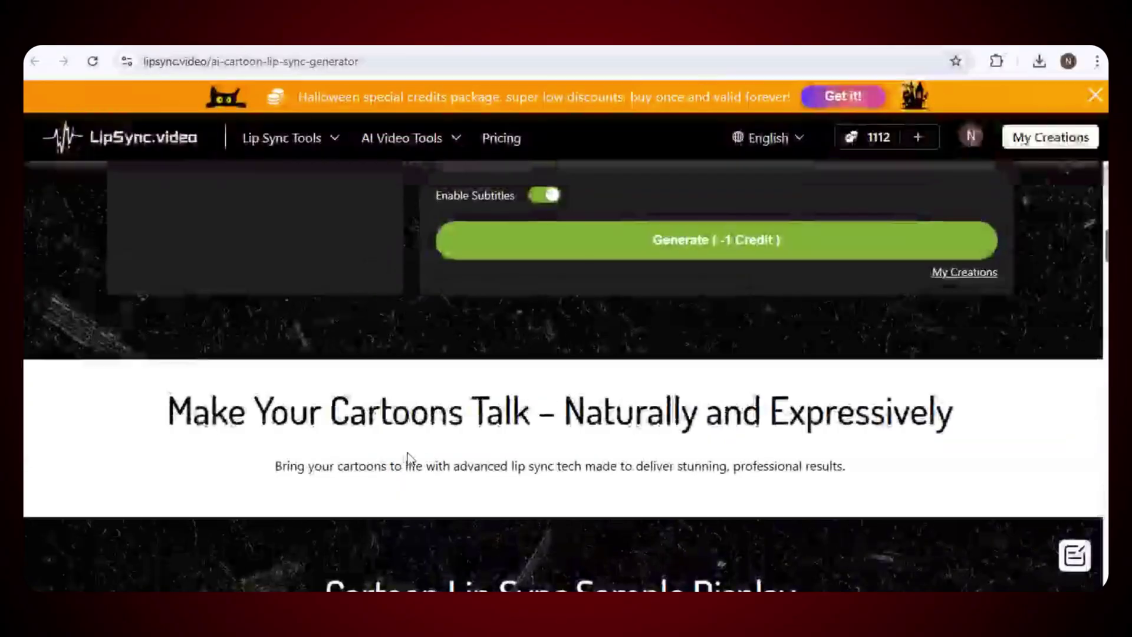
scroll(451, 389, "up", 6)
scroll(448, 383, "up", 2)
scroll(557, 341, "up", 2)
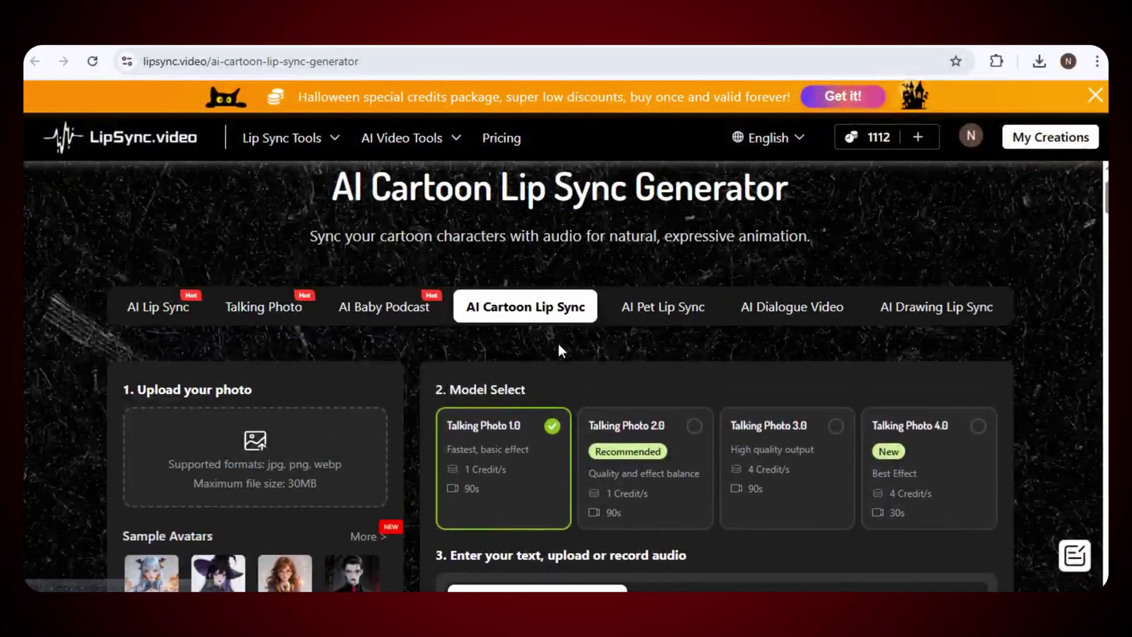
Step: Glance at AI Pet Lip Sync, then view the AI Drawing Lip Sync original-versus-generated sketch samples
left_click(648, 313)
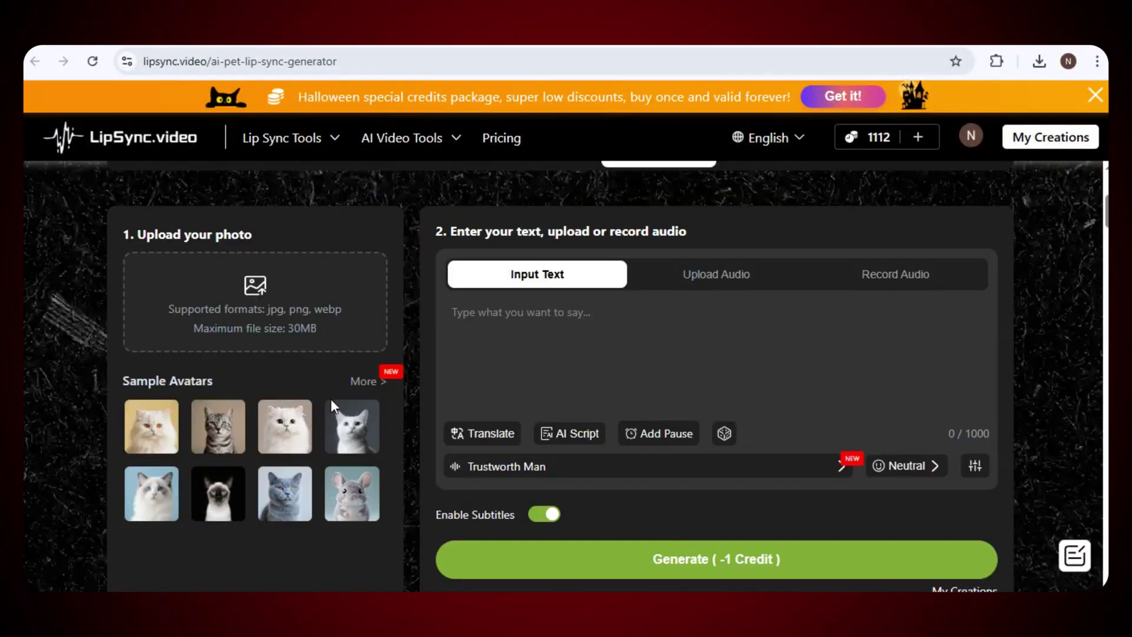
scroll(320, 421, "up", 1)
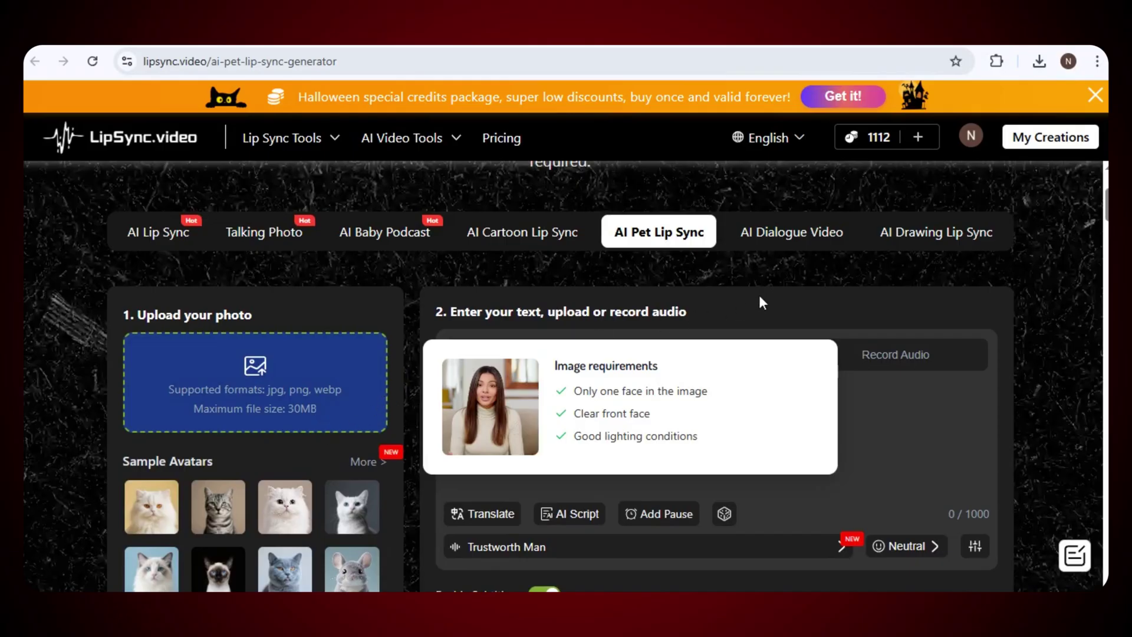
left_click(931, 234)
scroll(273, 396, "down", 1)
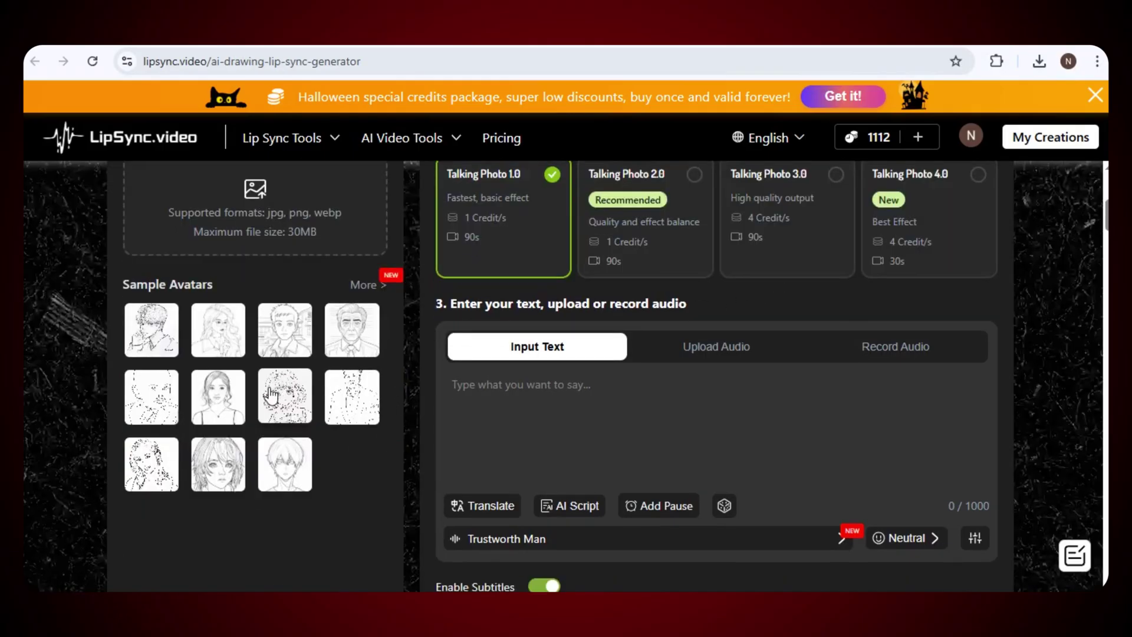
scroll(340, 388, "down", 3)
scroll(413, 401, "down", 4)
scroll(460, 410, "down", 4)
scroll(508, 420, "down", 4)
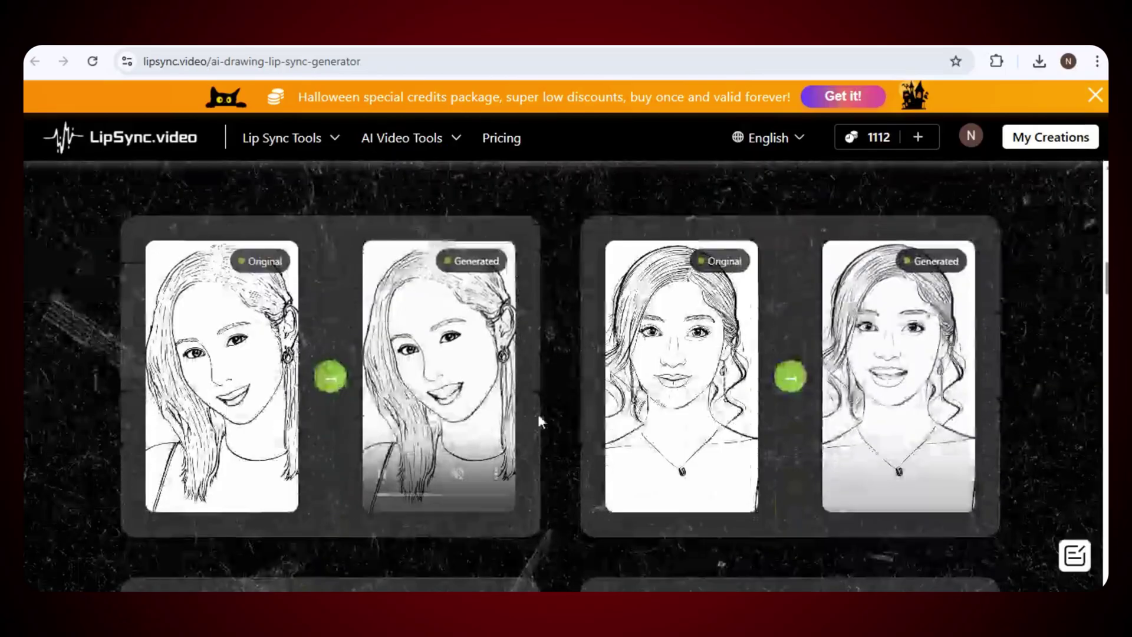
scroll(672, 531, "down", 1)
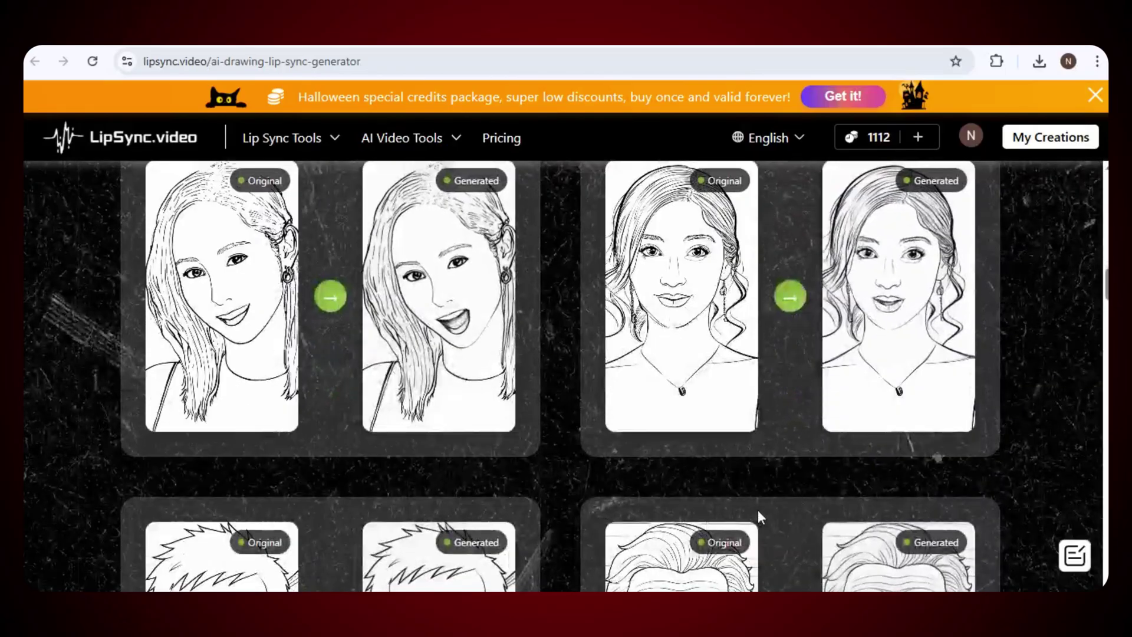
scroll(795, 487, "down", 3)
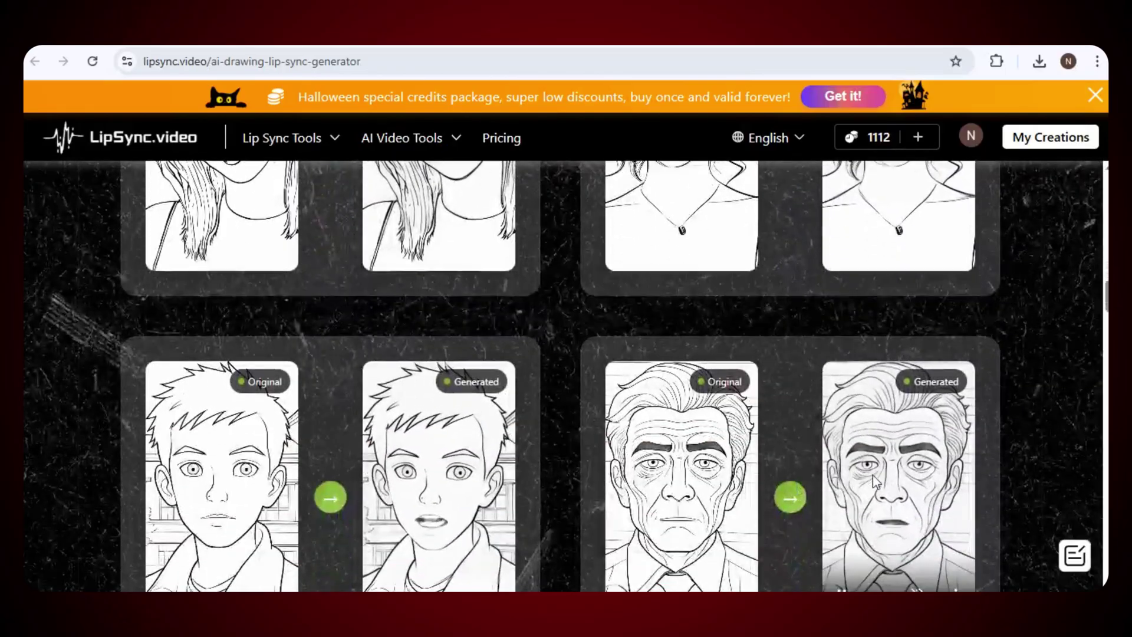